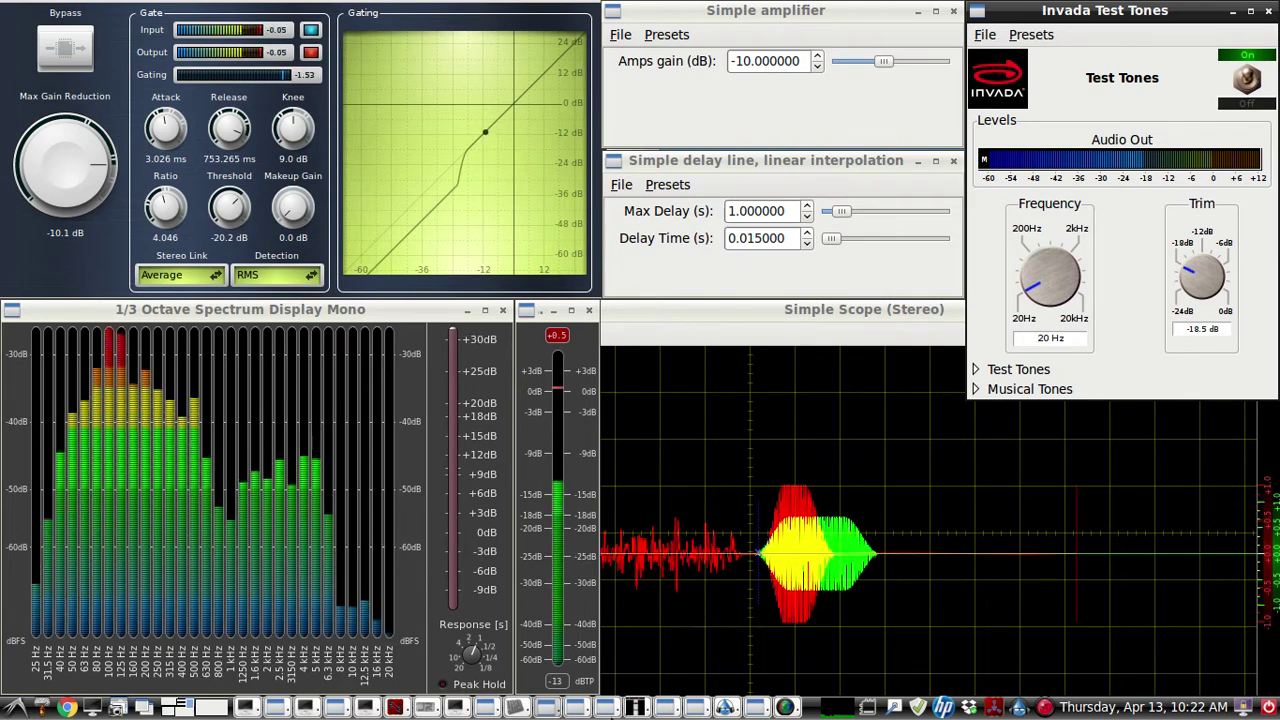
- Show the fldigi QRQcw window, minimise it and make the Simple delay line window active
left_click(636, 708)
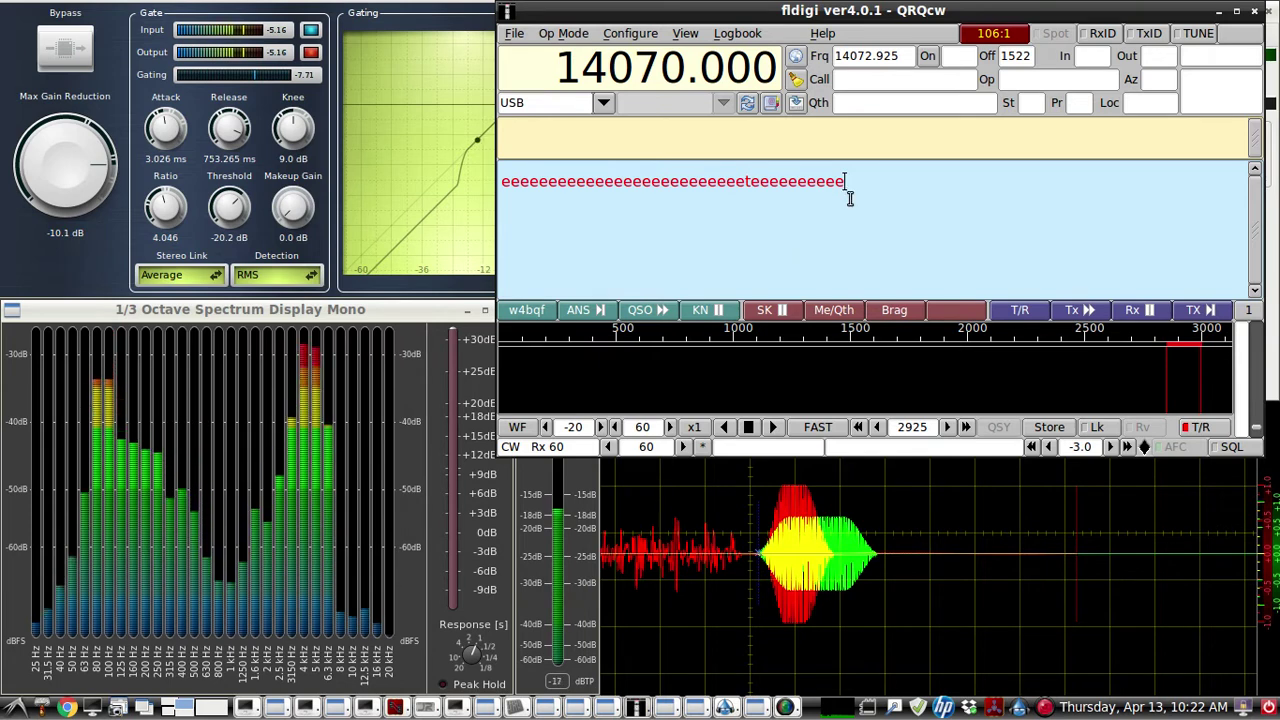
left_click(1219, 11)
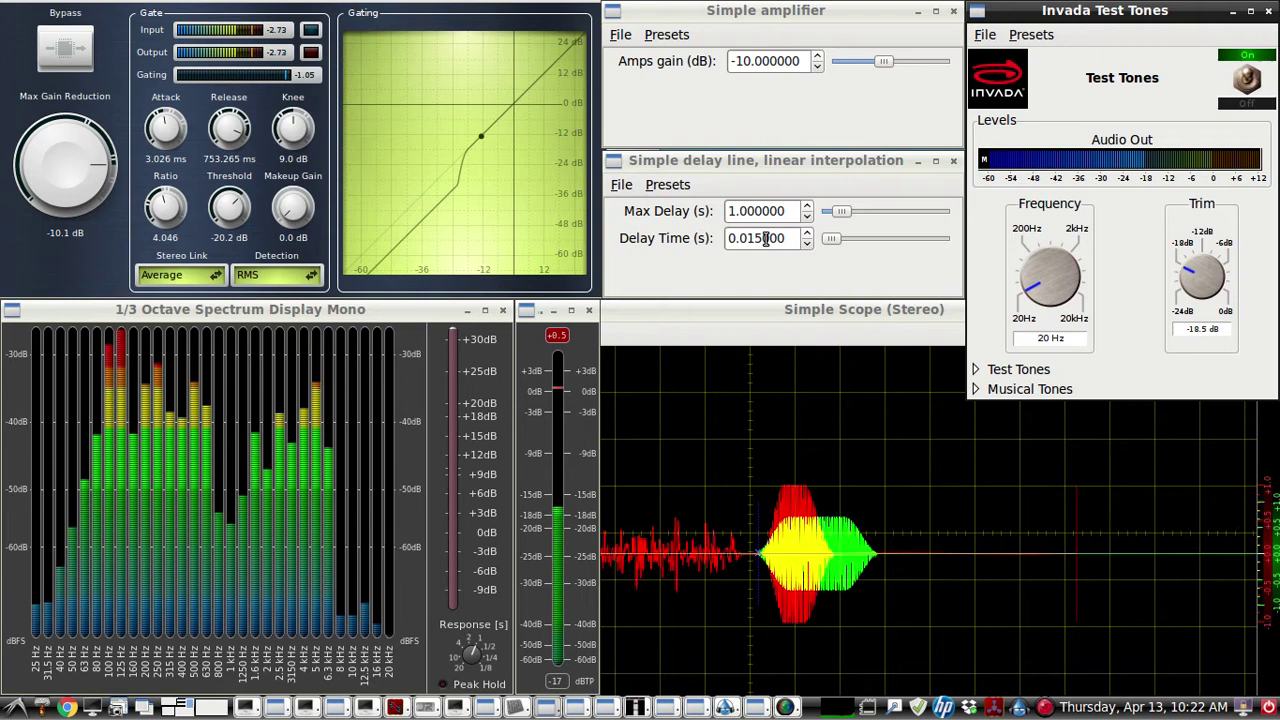
left_click(782, 166)
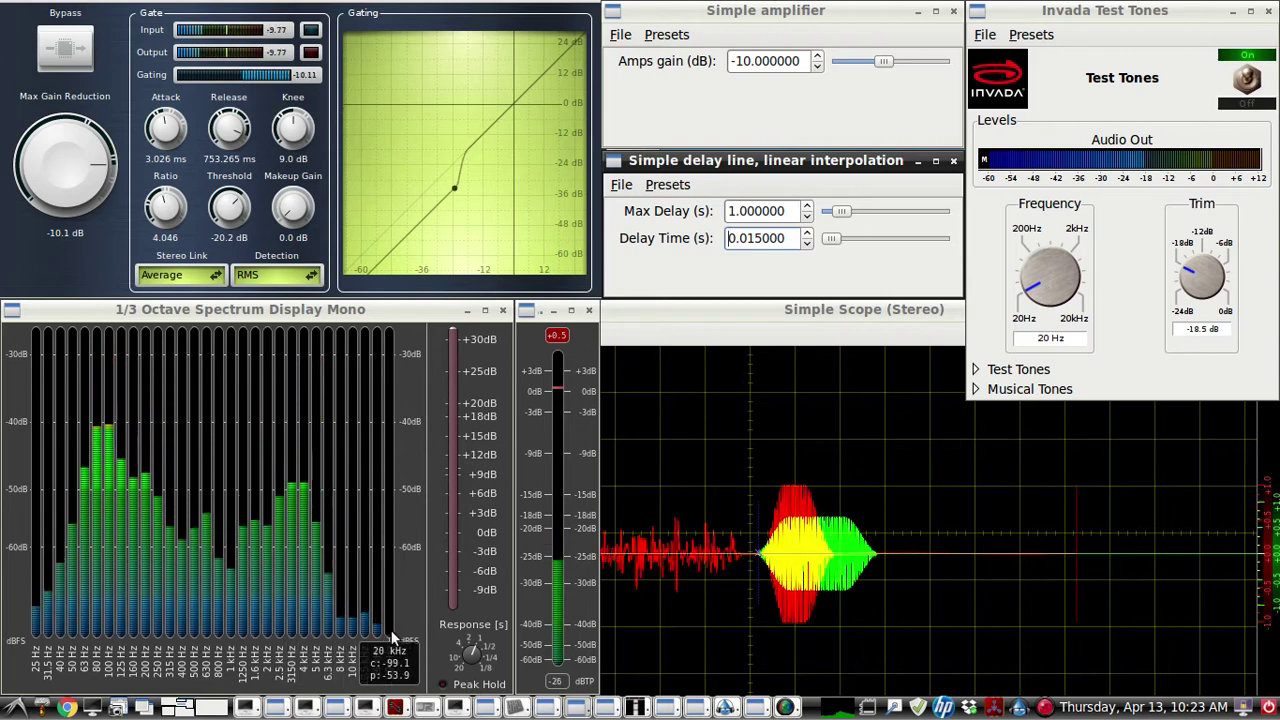
- Switch to Catia and trace the Invada Test Tones signal through the in_r and out_r ports of Calf Gate
left_click(397, 707)
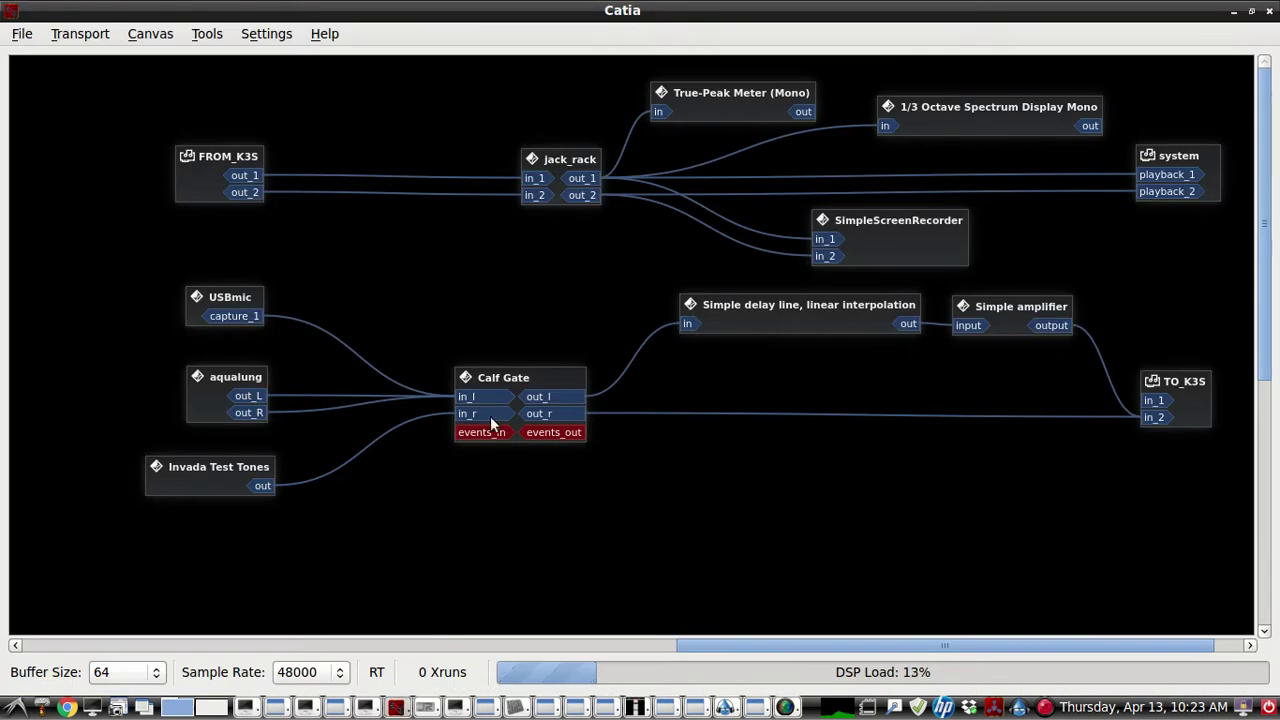
left_click_drag(520, 374, 511, 373)
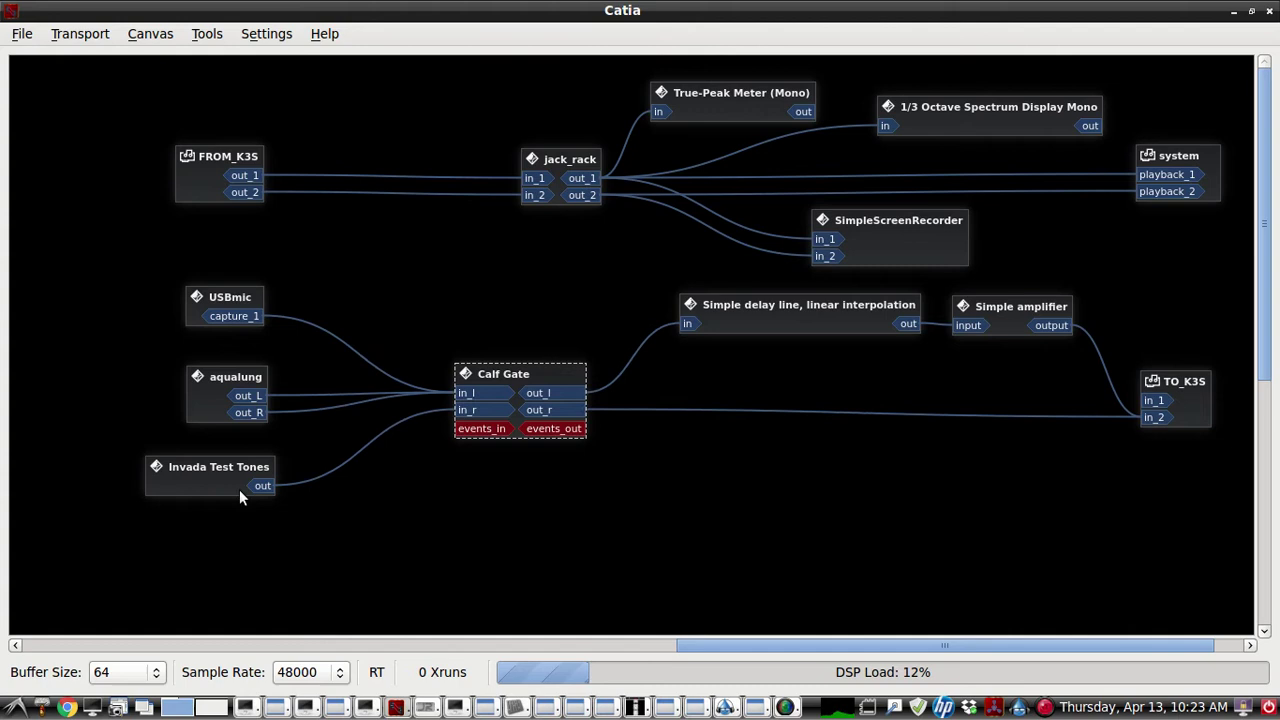
left_click_drag(239, 489, 247, 486)
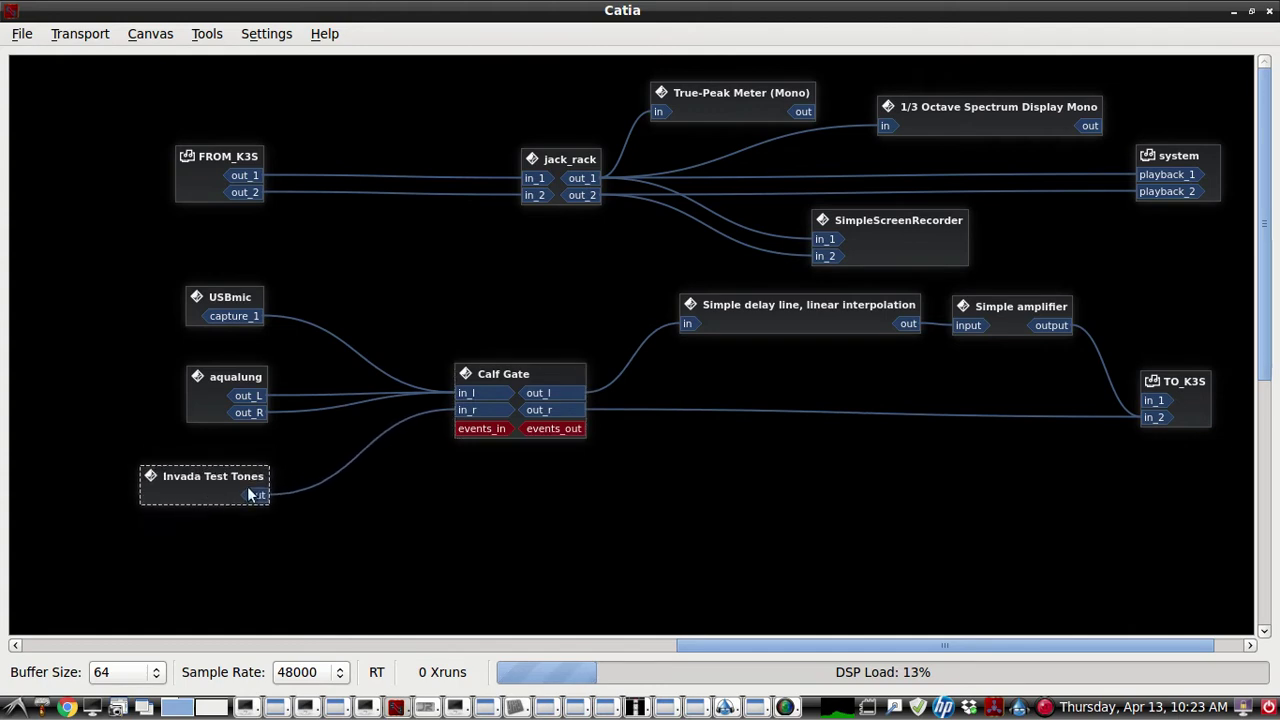
left_click(470, 410)
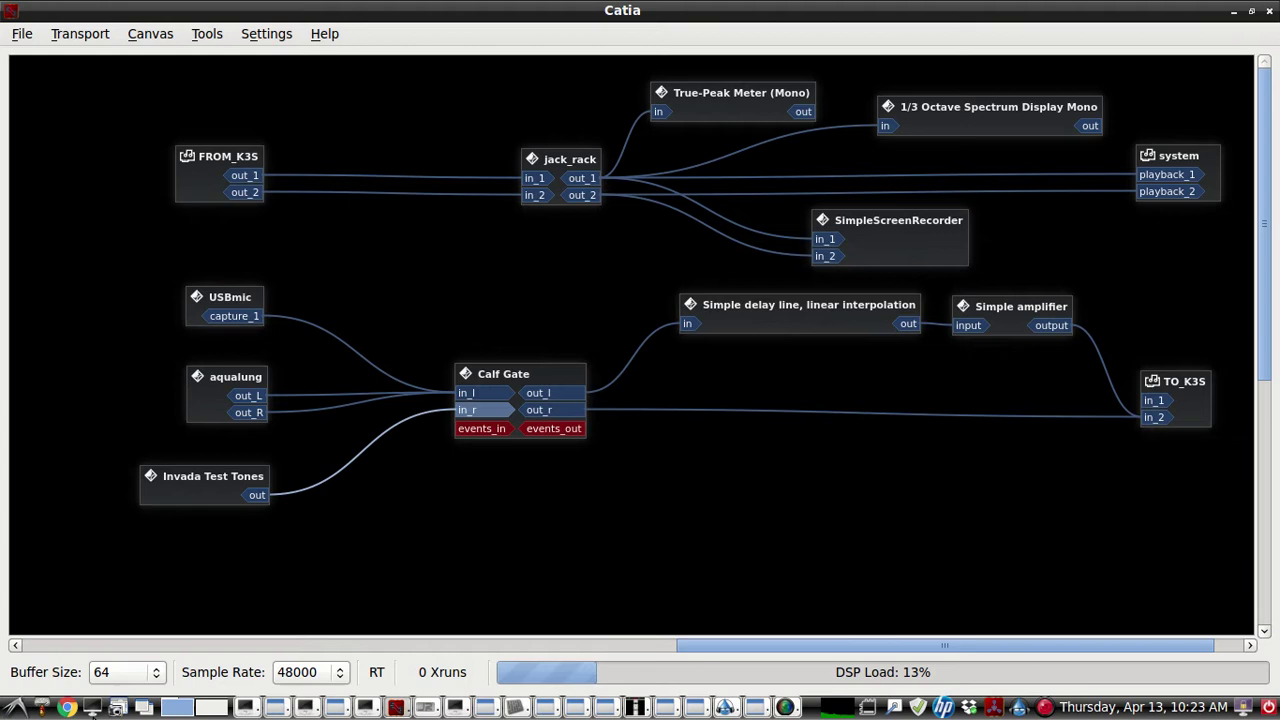
left_click(573, 409)
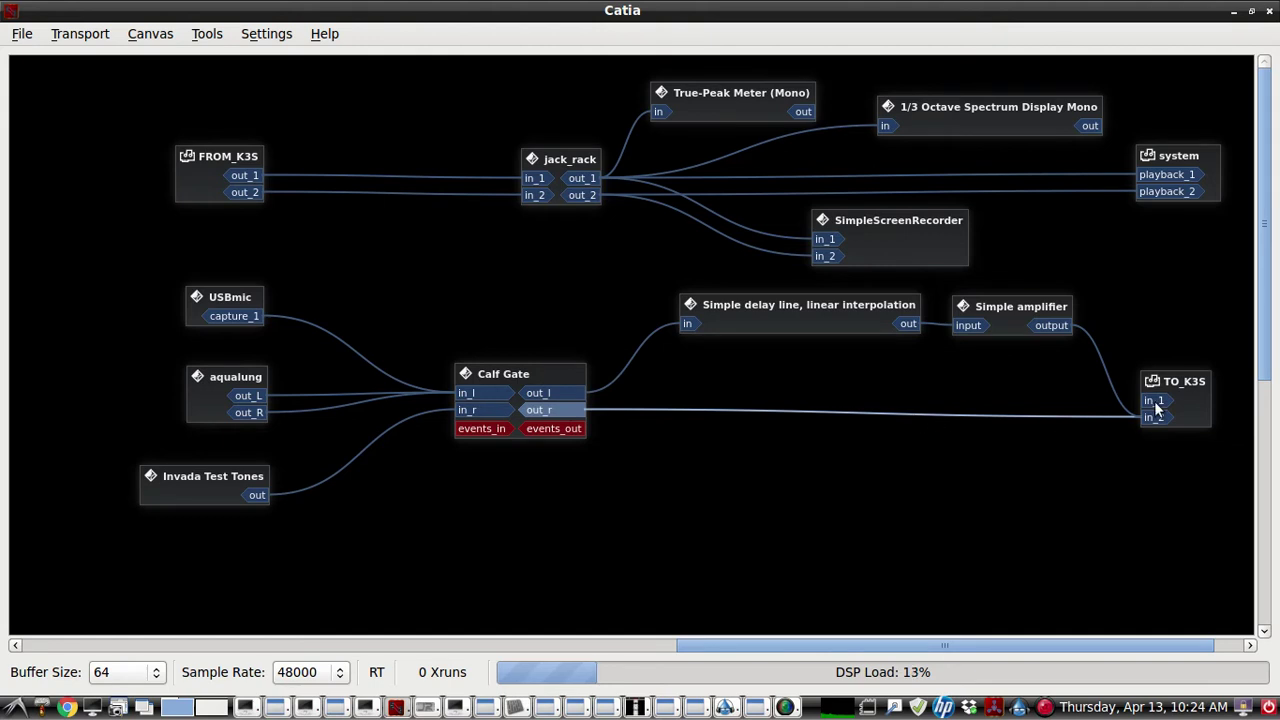
- Trace the delayed signal path through Simple delay line and Simple amplifier to TO_K3S, nudging the boxes slightly
left_click_drag(1190, 405, 1196, 401)
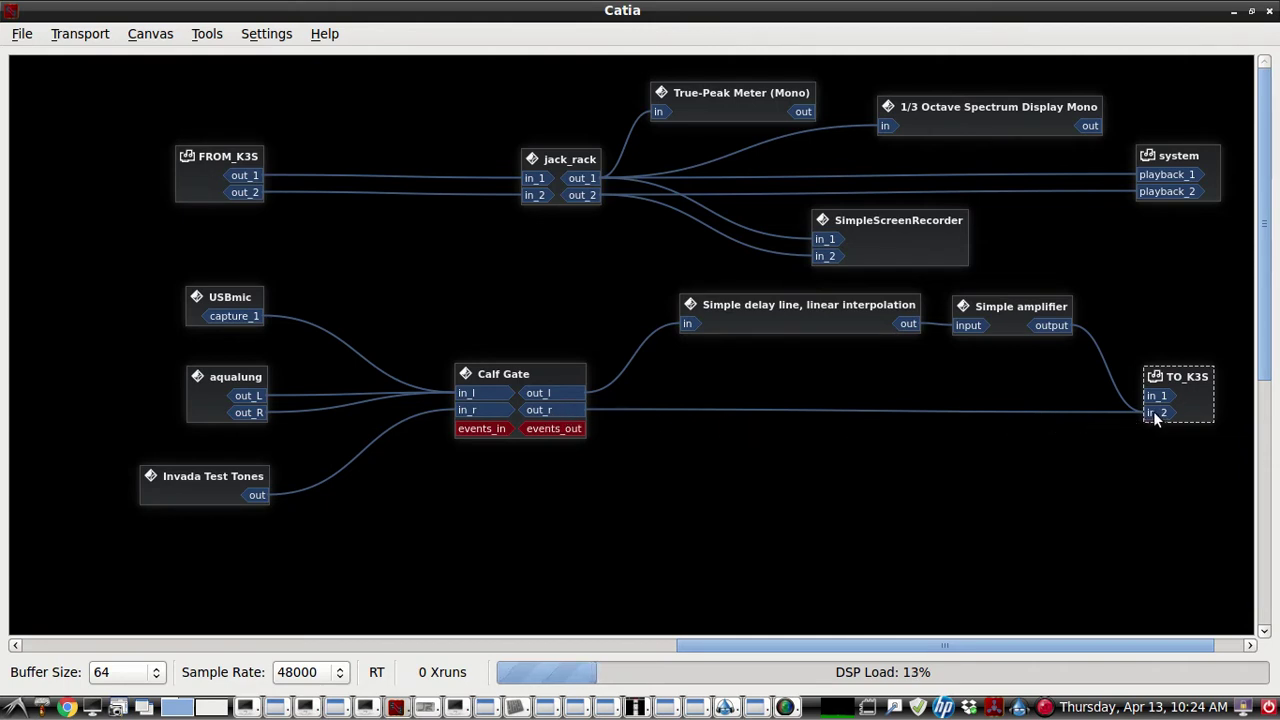
left_click_drag(780, 323, 768, 322)
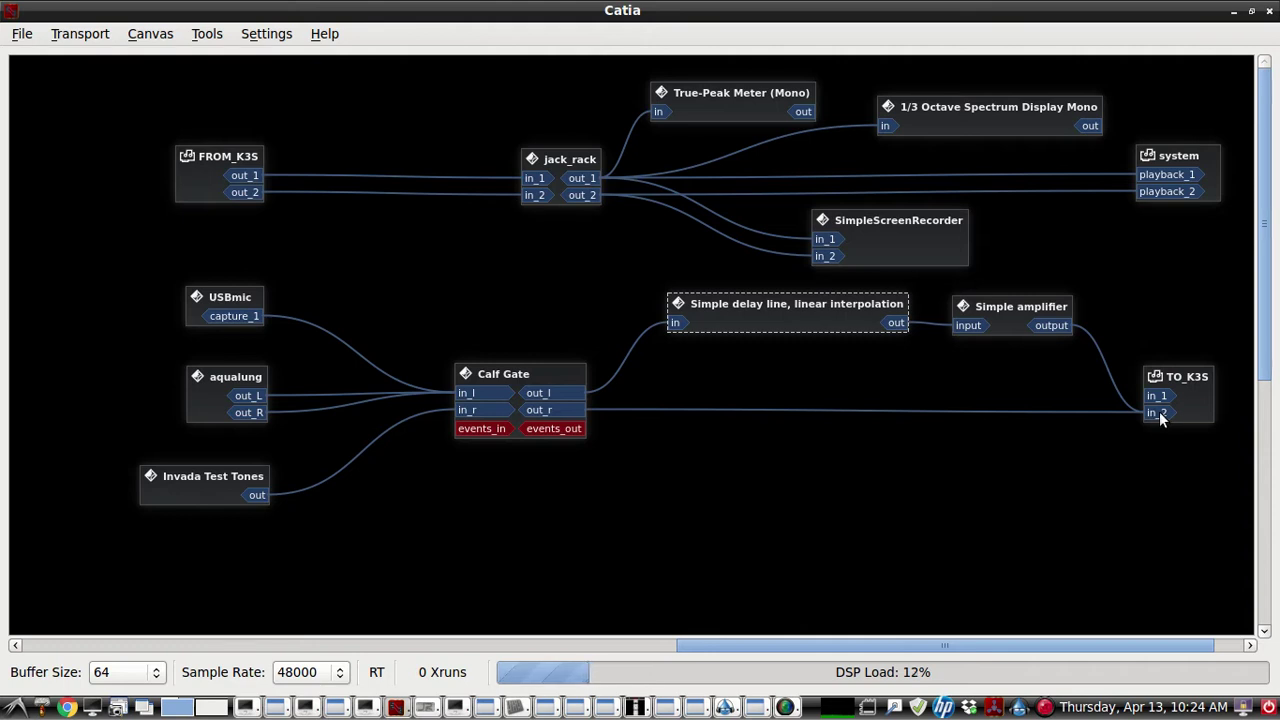
left_click_drag(1013, 318, 1012, 314)
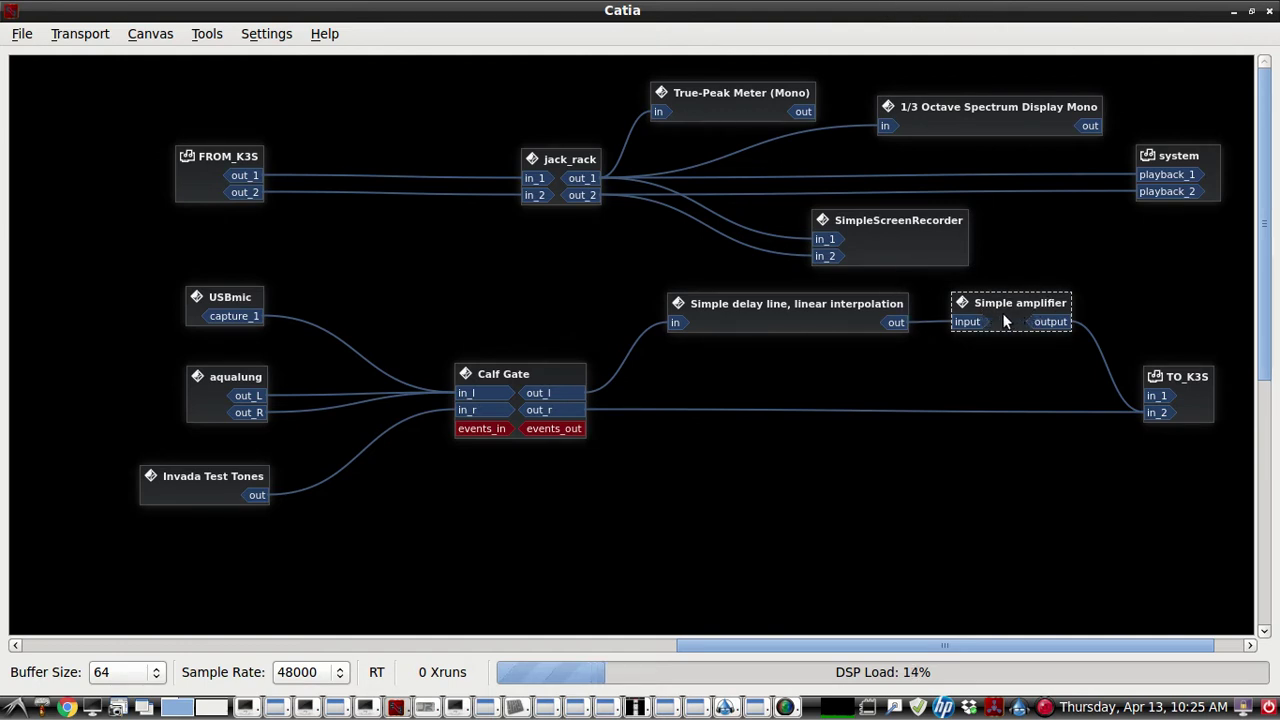
left_click(1015, 280)
left_click_drag(1010, 304, 991, 318)
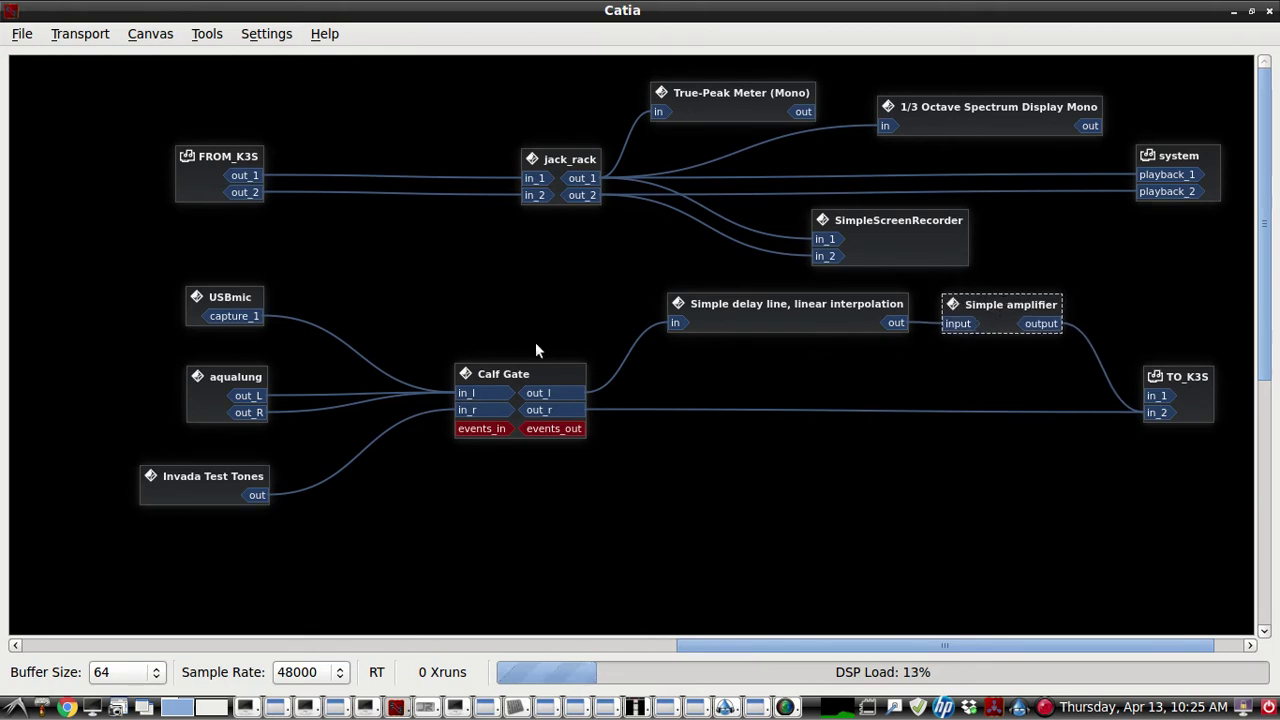
left_click(838, 360)
left_click_drag(1197, 384, 1203, 378)
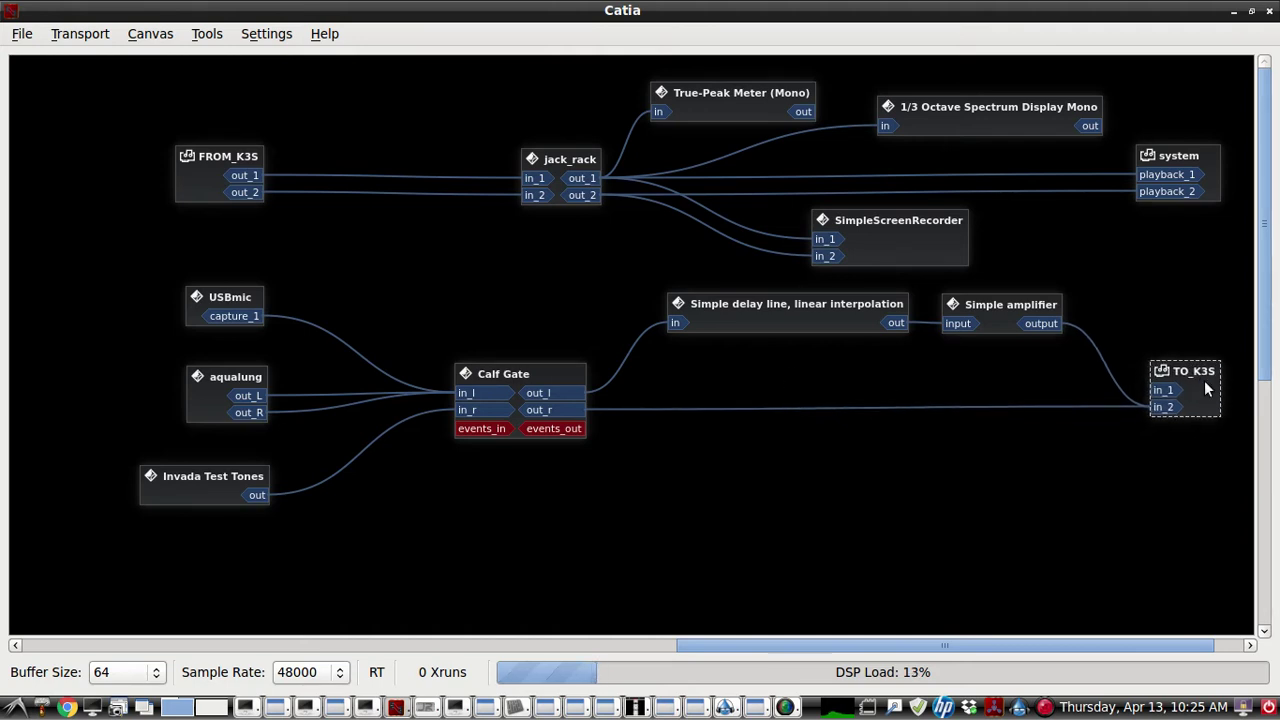
- Point out the jack_rack, FROM_K3S and aqualung boxes in the patchbay and minimise Catia
left_click(564, 166)
left_click(229, 160)
left_click(498, 291)
left_click_drag(239, 372, 227, 355)
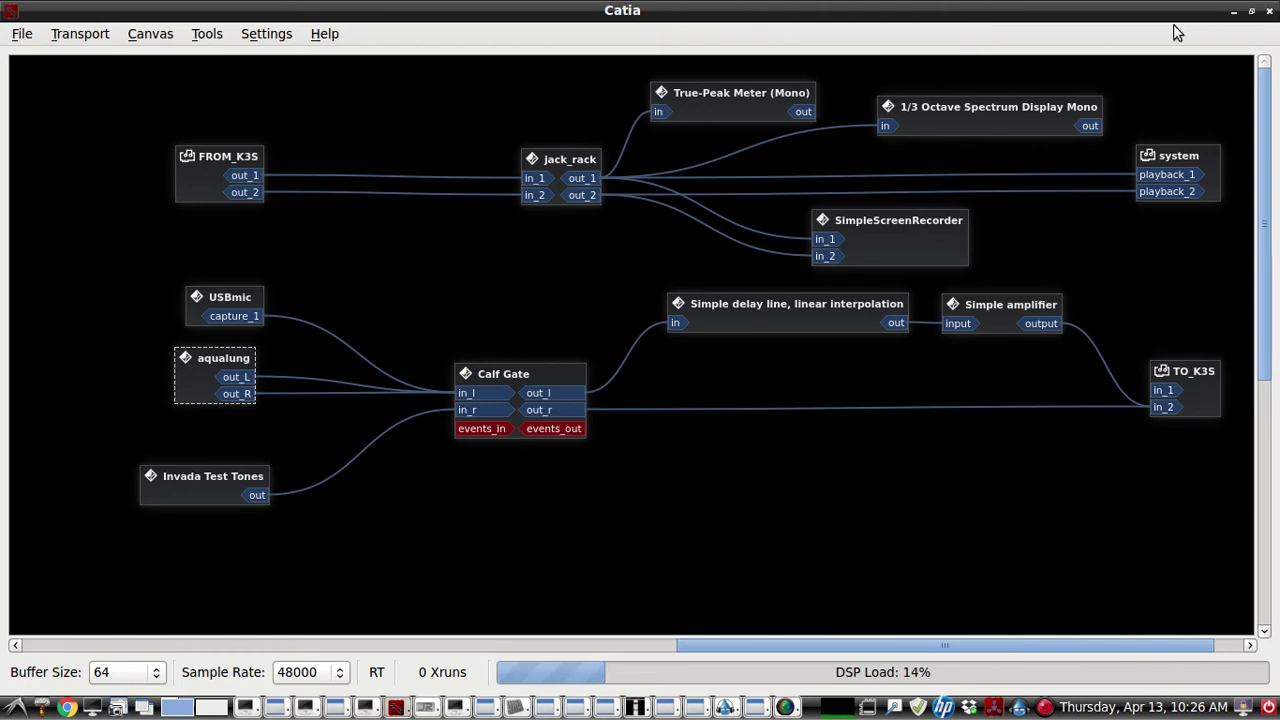
left_click(1233, 12)
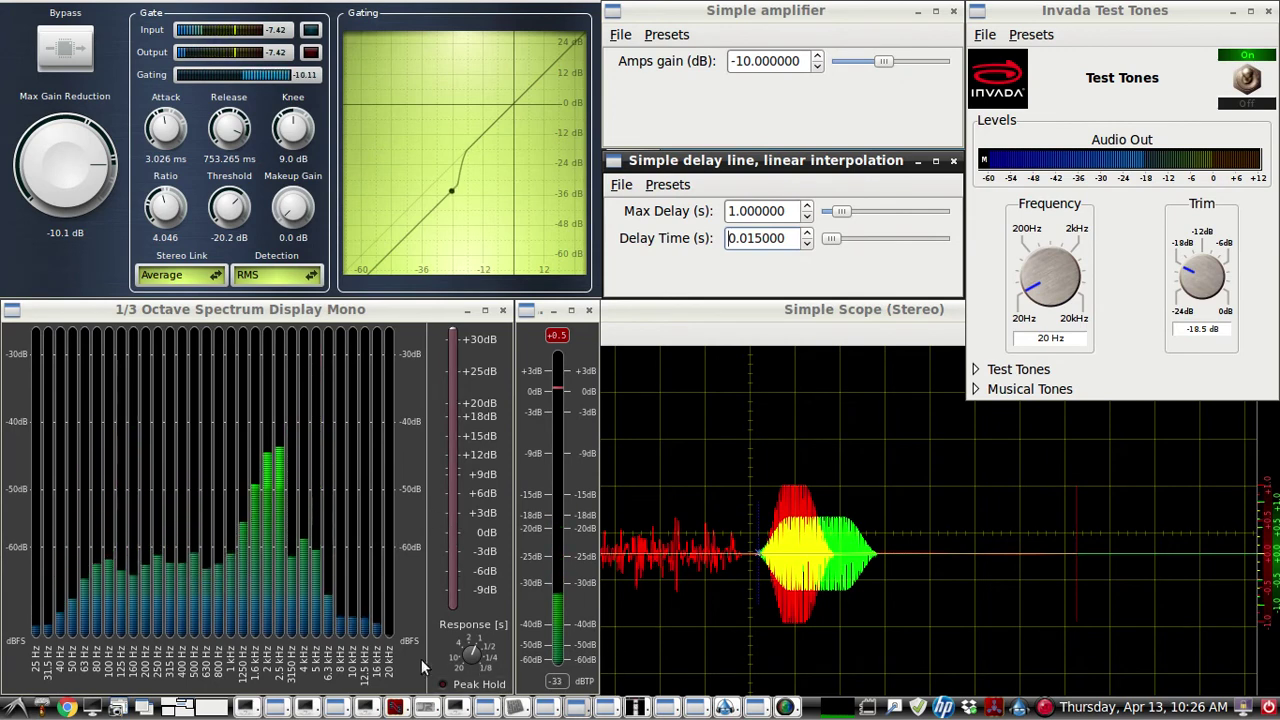
- Switch to the remoteRIGK3S JACK Rack and enable its Multiband EQ
left_click(428, 708)
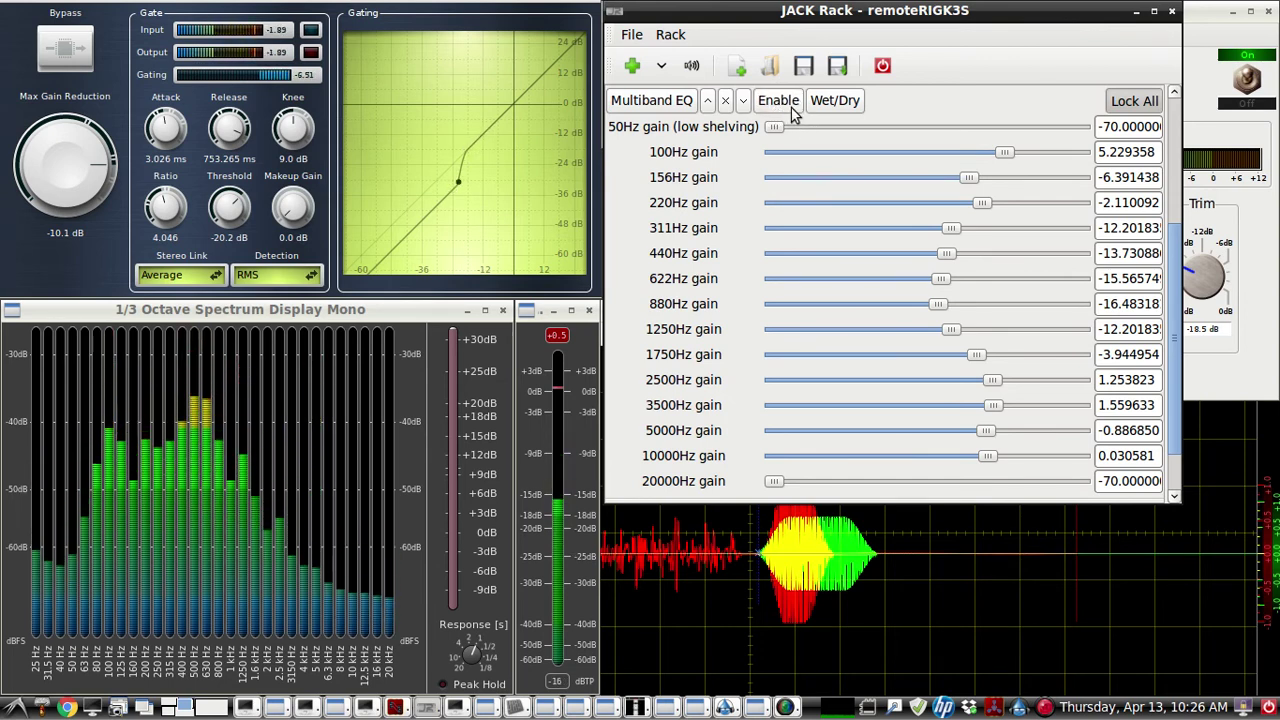
left_click(790, 105)
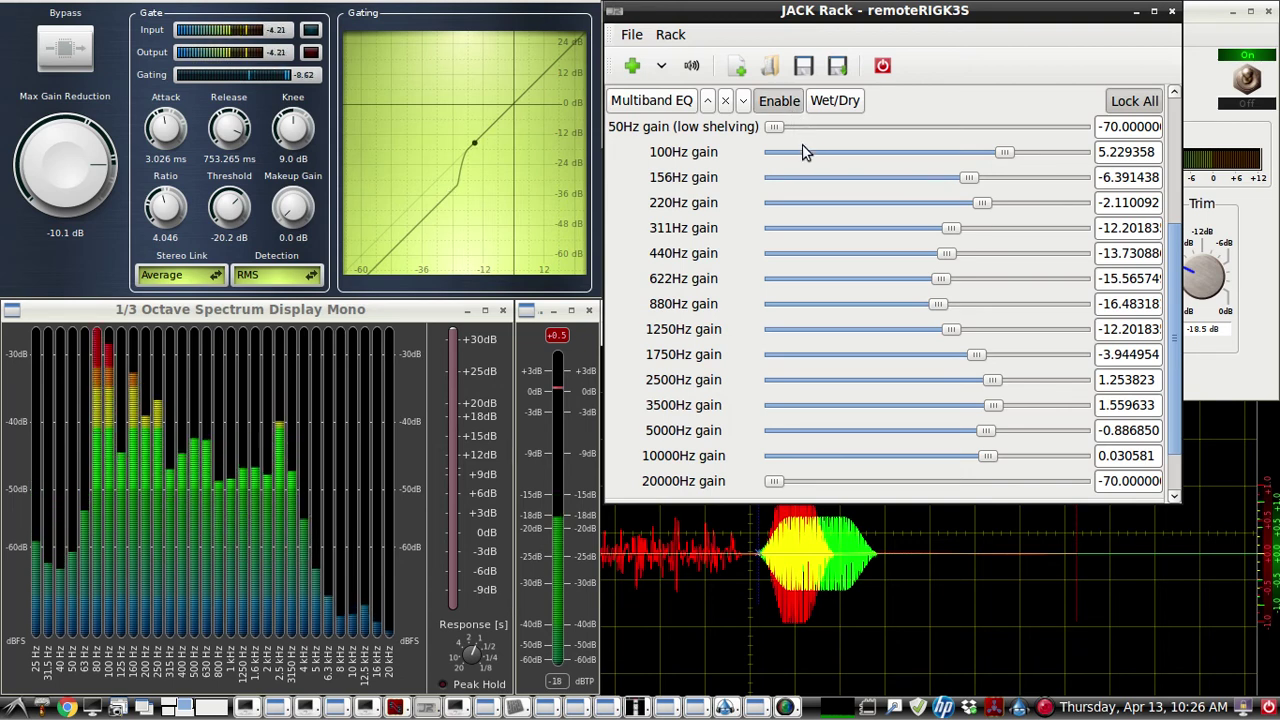
- Resume playback of the QSO Today podcast episode in Aqualung and minimise the player
left_click(730, 707)
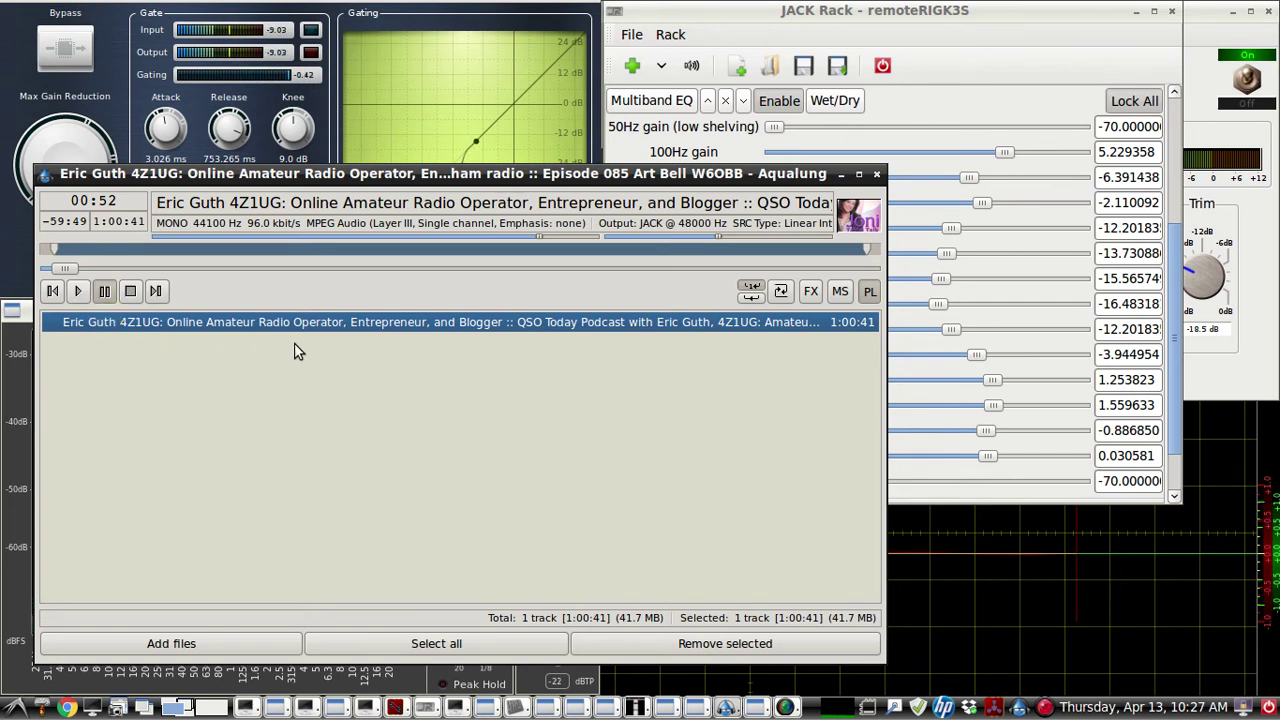
left_click(78, 291)
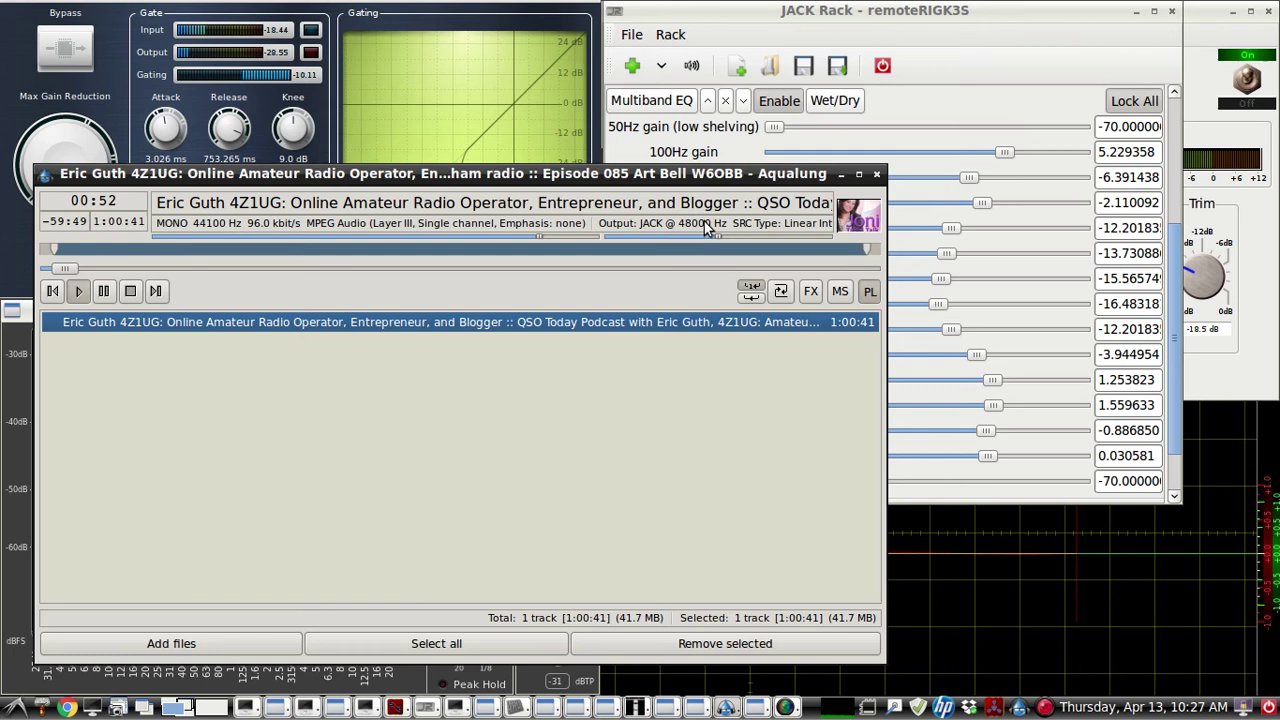
left_click(843, 175)
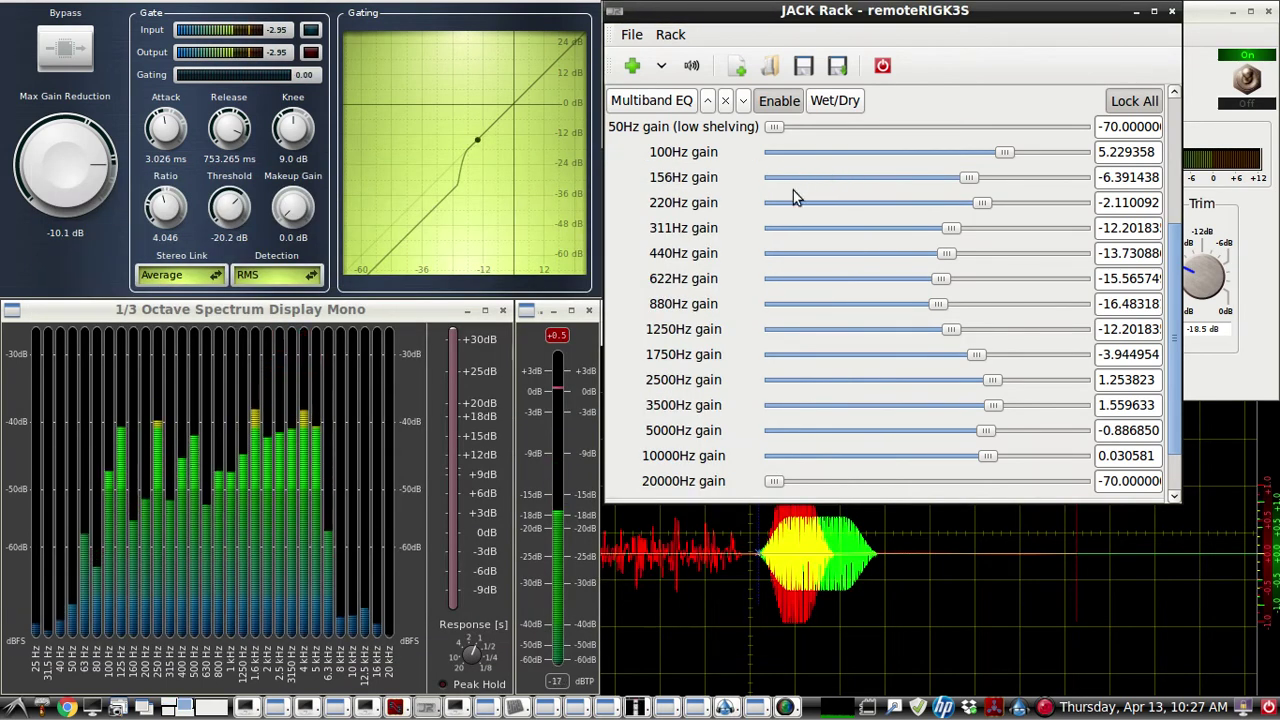
- View the oscilloscope in the qrq VNC session, return to JACK Rack and compare the audio with the Multiband EQ off and on
left_click(212, 706)
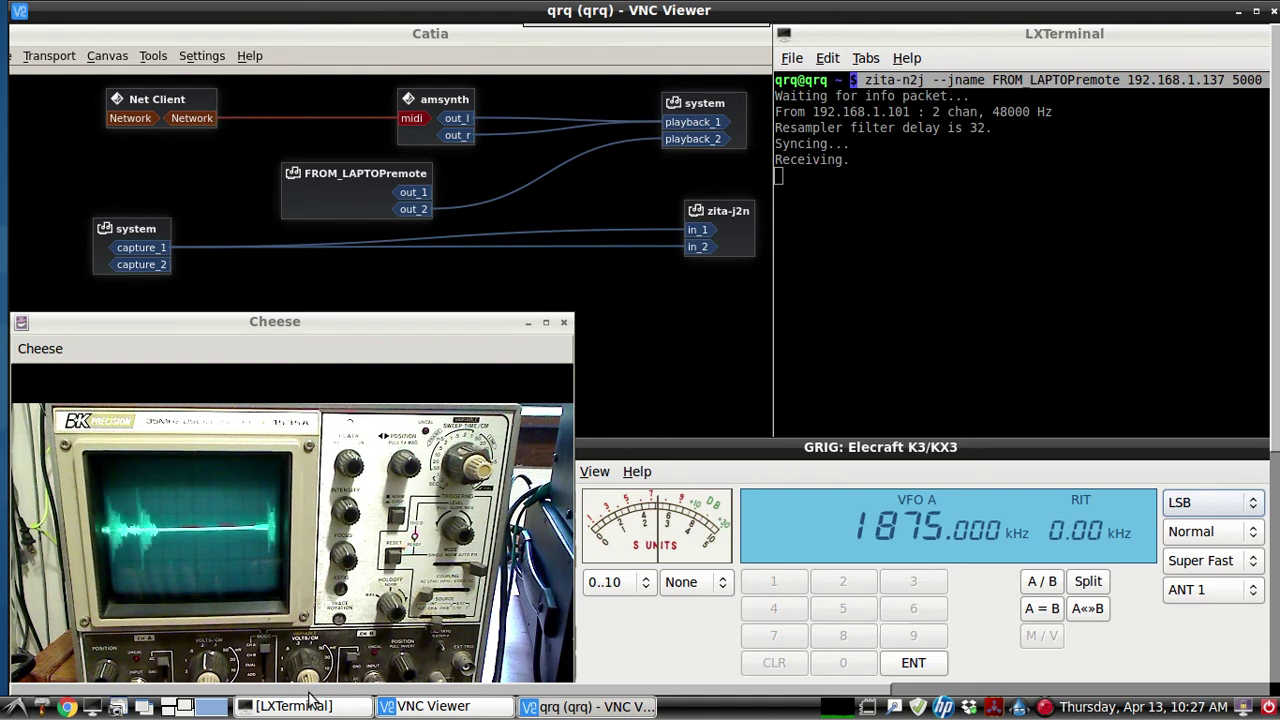
key("ctrl+alt+Left")
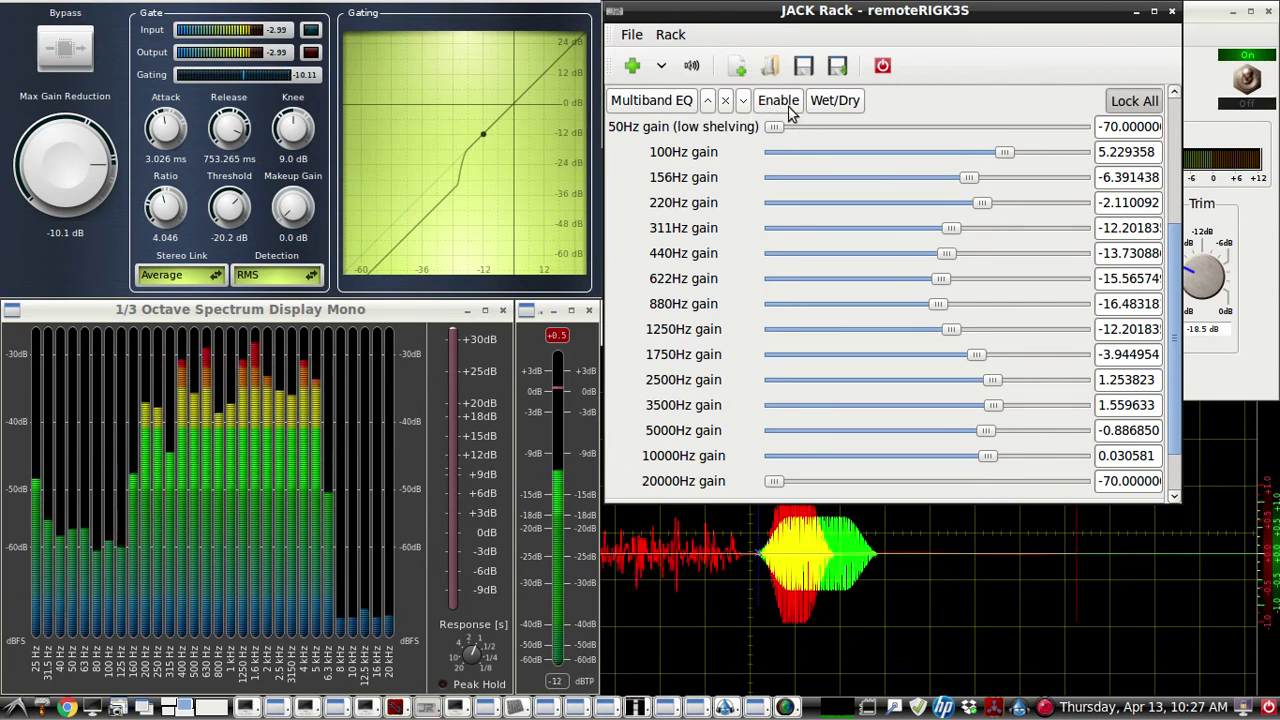
left_click(781, 101)
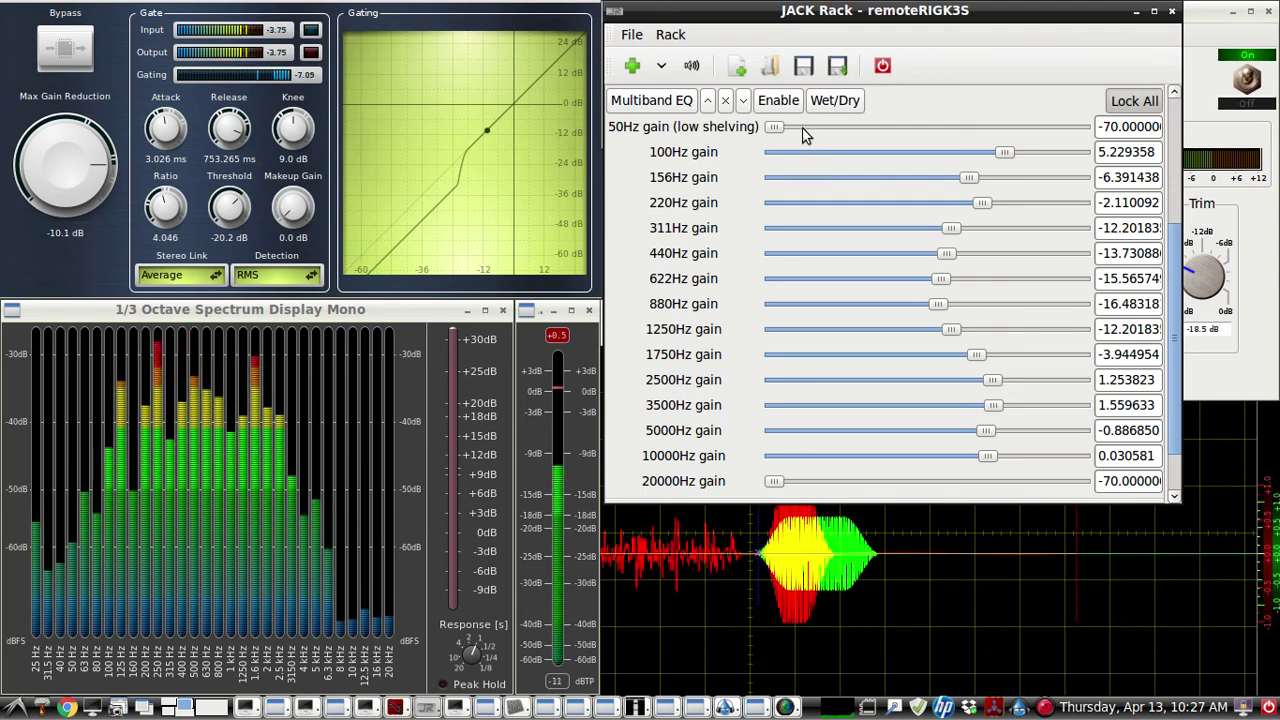
left_click(778, 101)
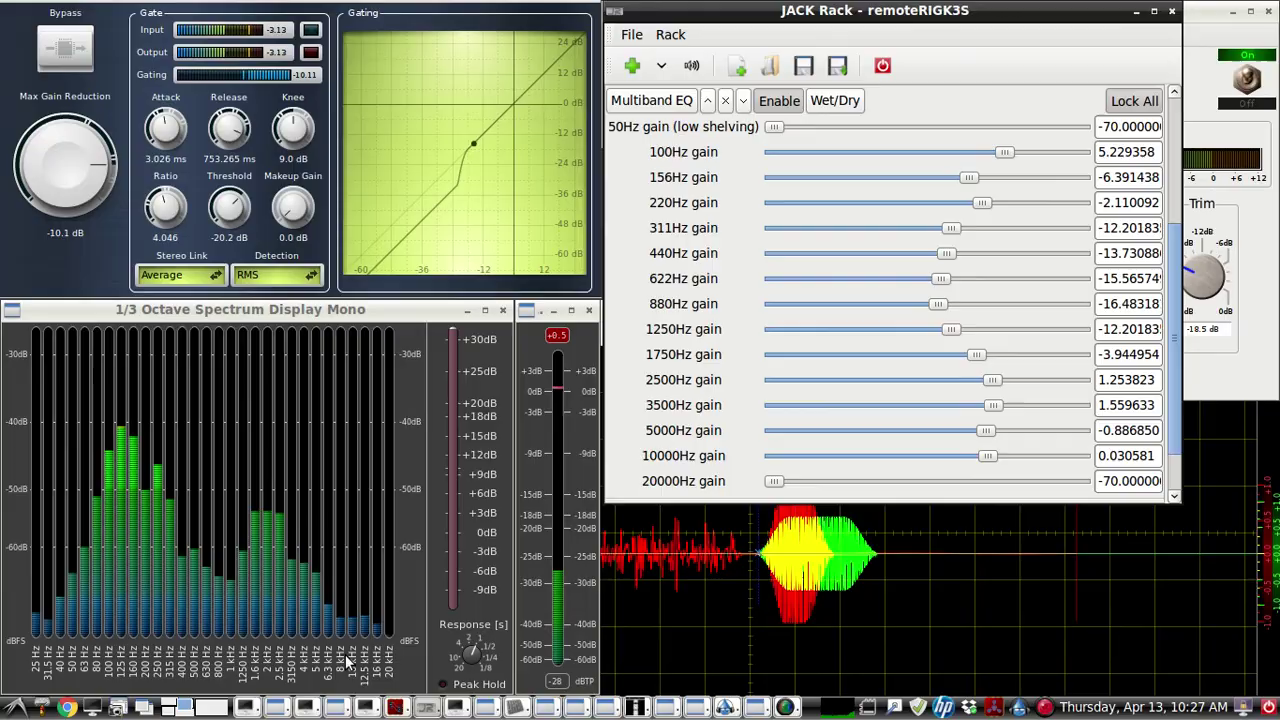
- Check the remote oscilloscope again and repeat the comparison by disabling and re-enabling the Multiband EQ
left_click(212, 707)
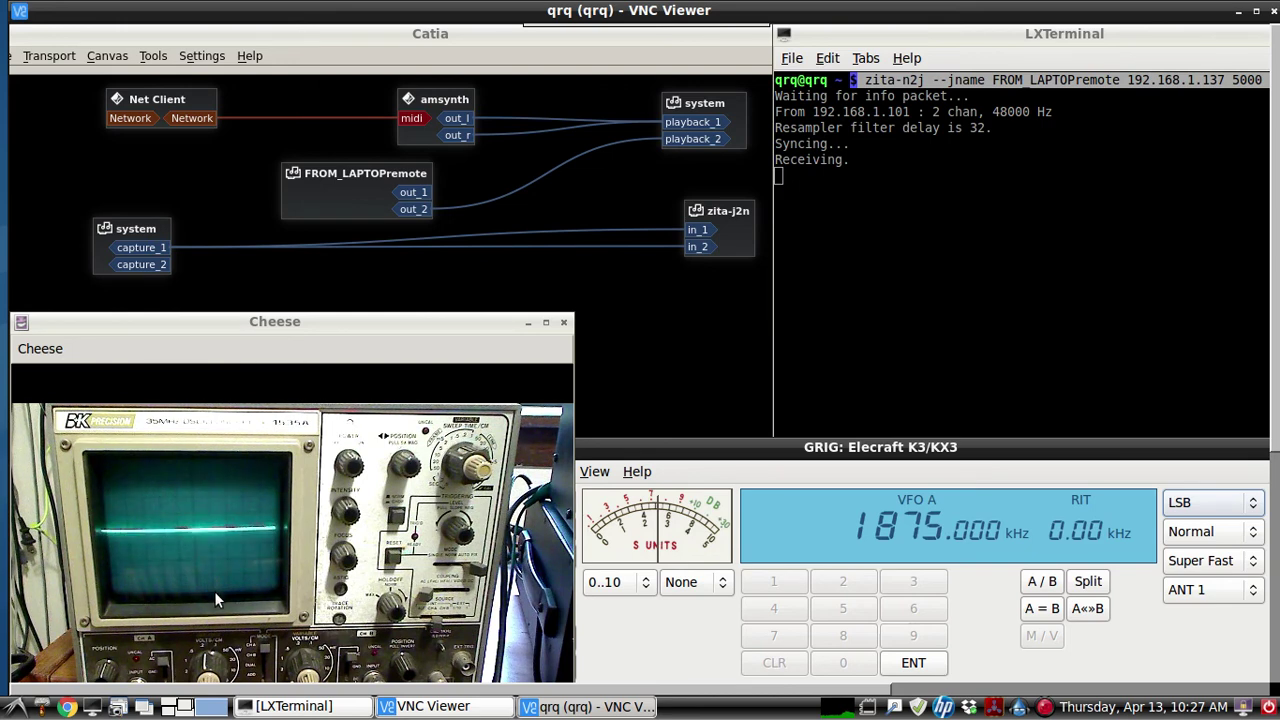
left_click(178, 707)
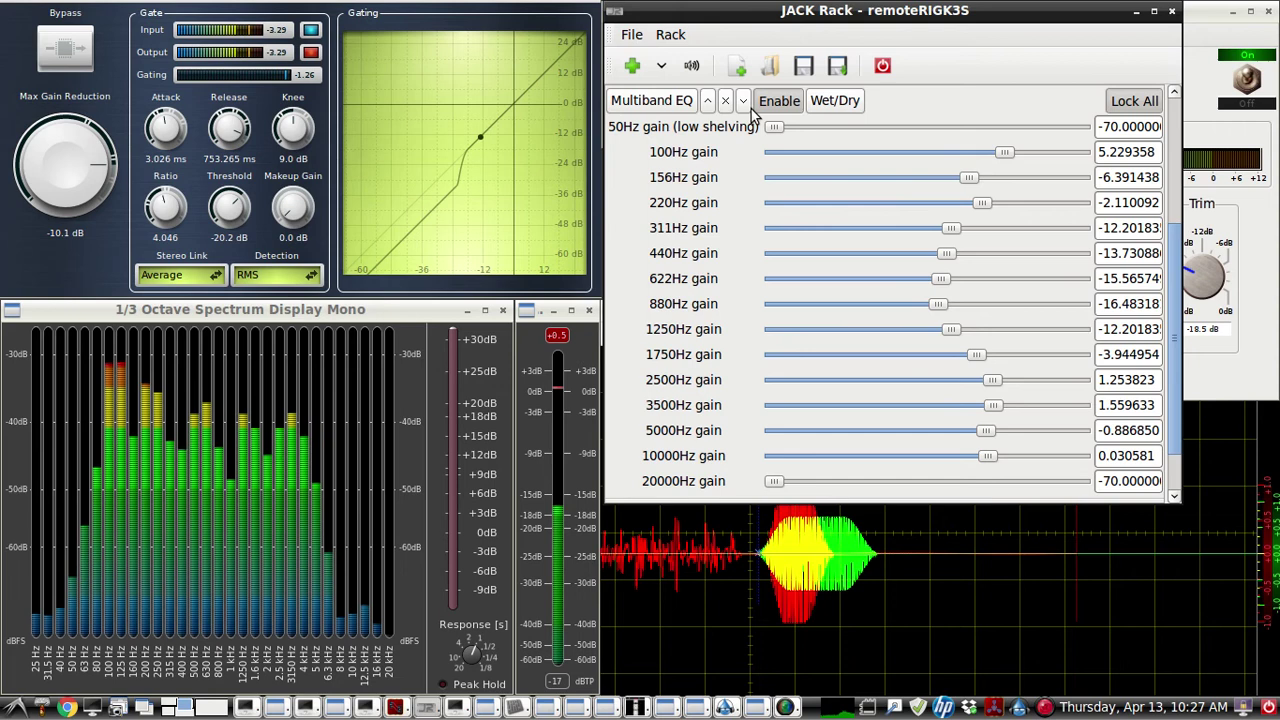
left_click(781, 106)
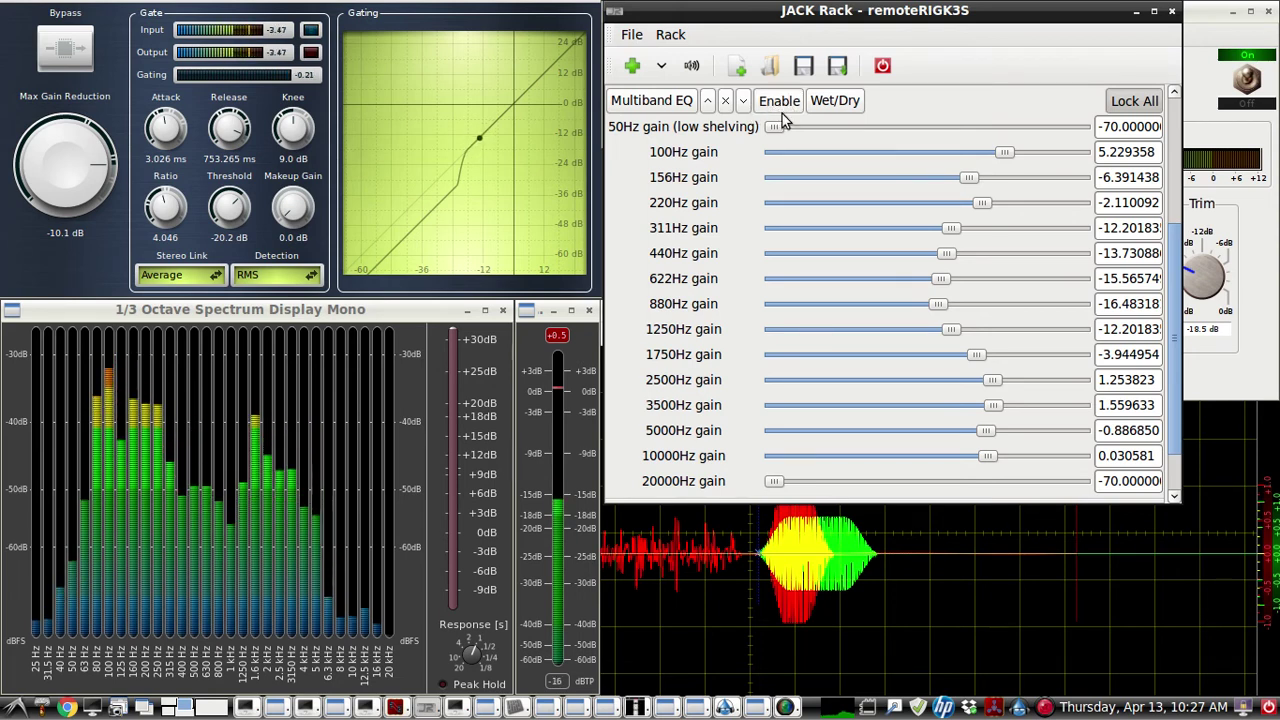
left_click(781, 106)
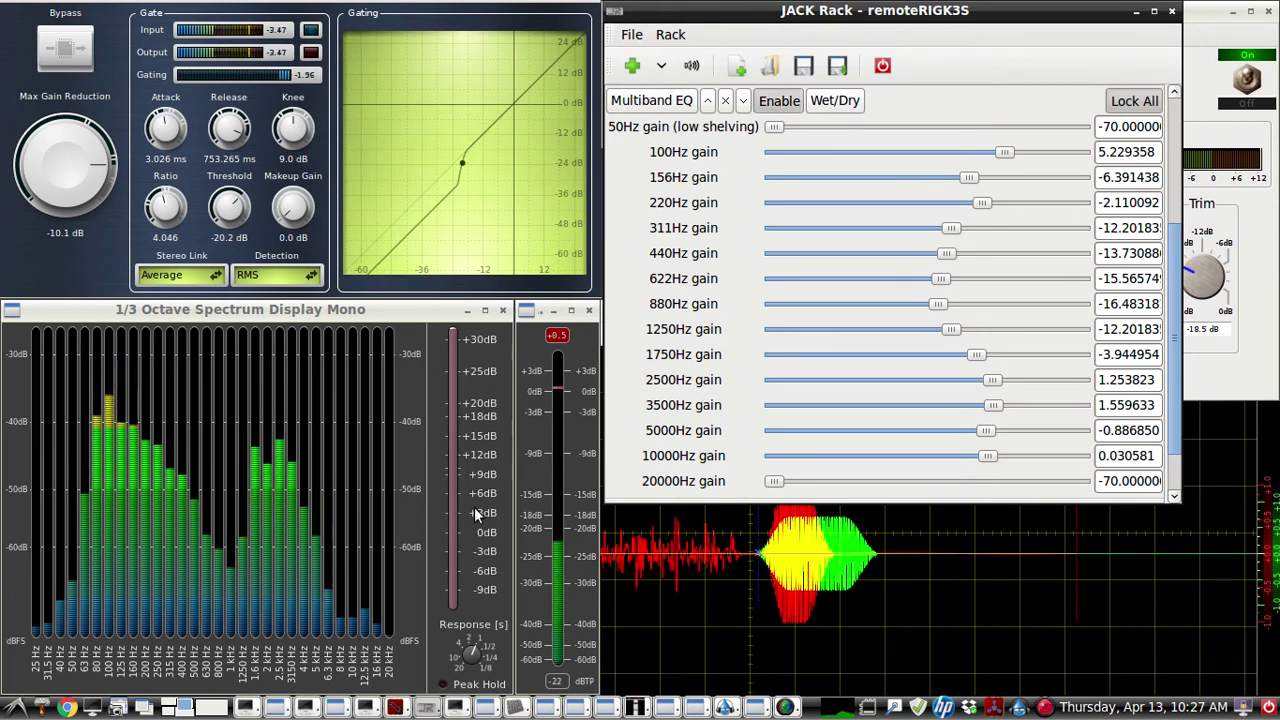
- Pause the podcast in Aqualung and minimise the player
left_click(736, 708)
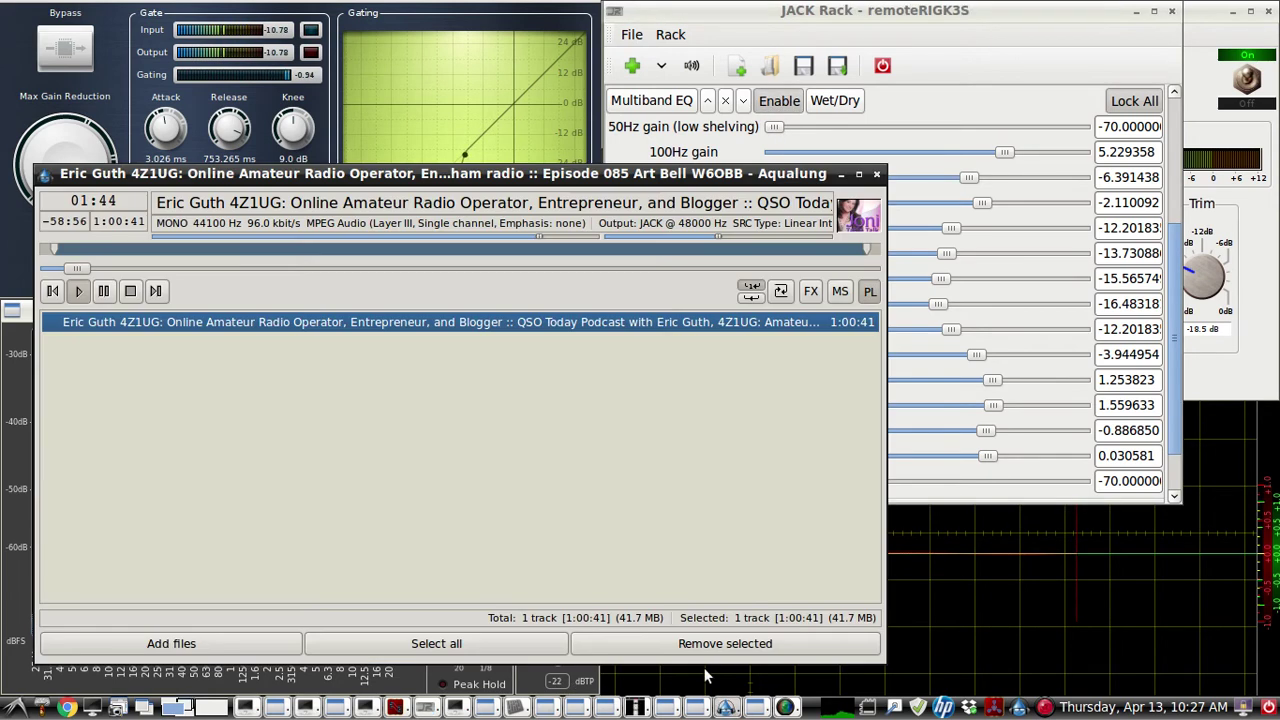
left_click(105, 291)
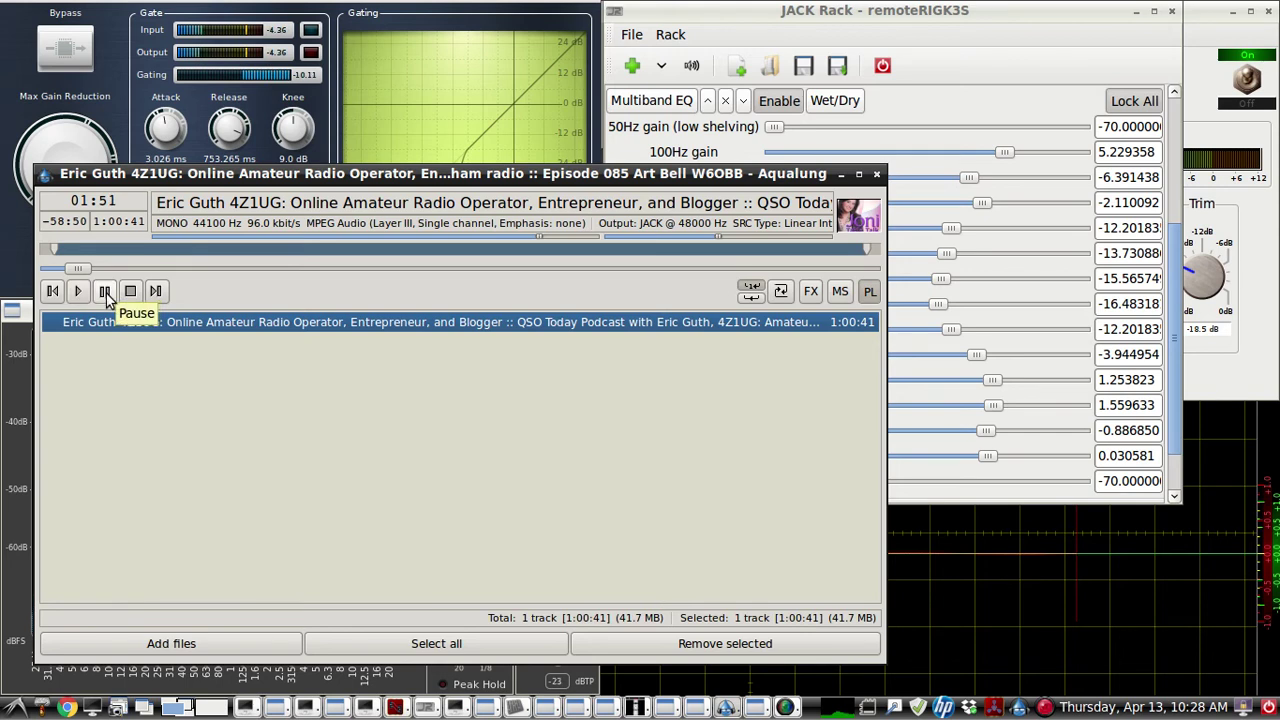
left_click(841, 174)
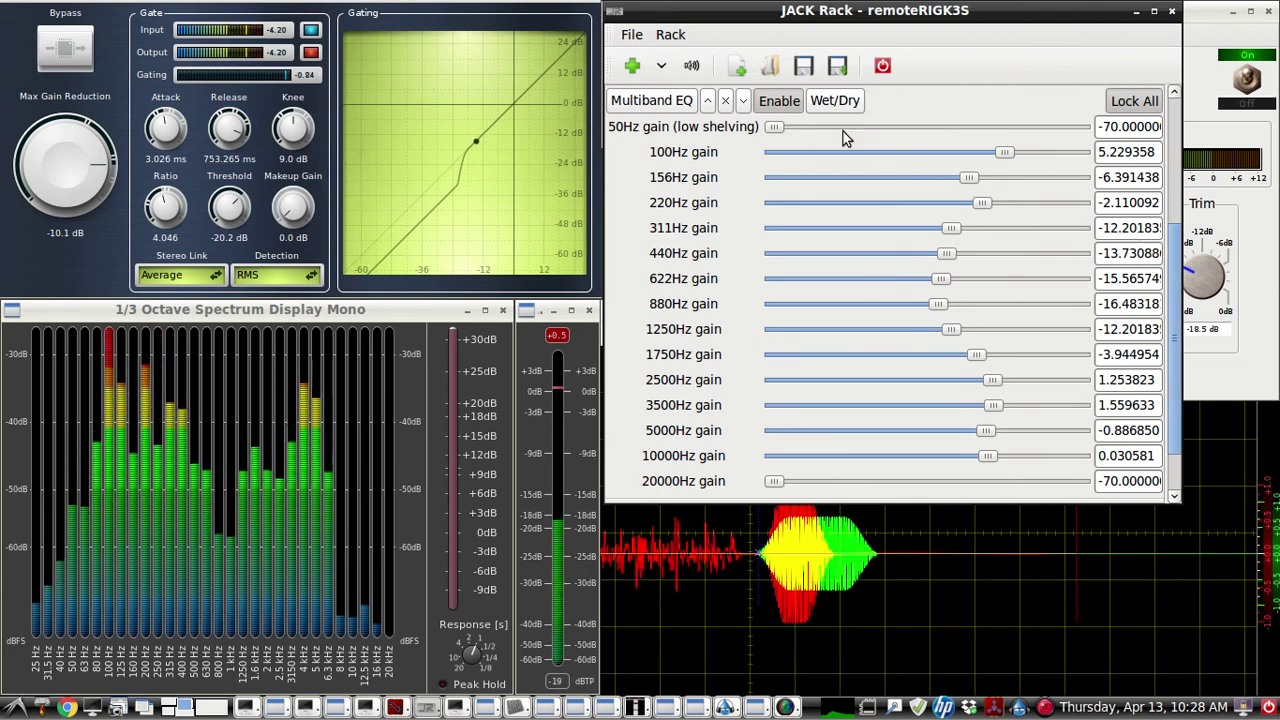
- Browse the addable plugin categories in JACK Rack, including Time and the C group under Uncategorised, and minimise the rack to reveal Invada Test Tones
left_click(630, 70)
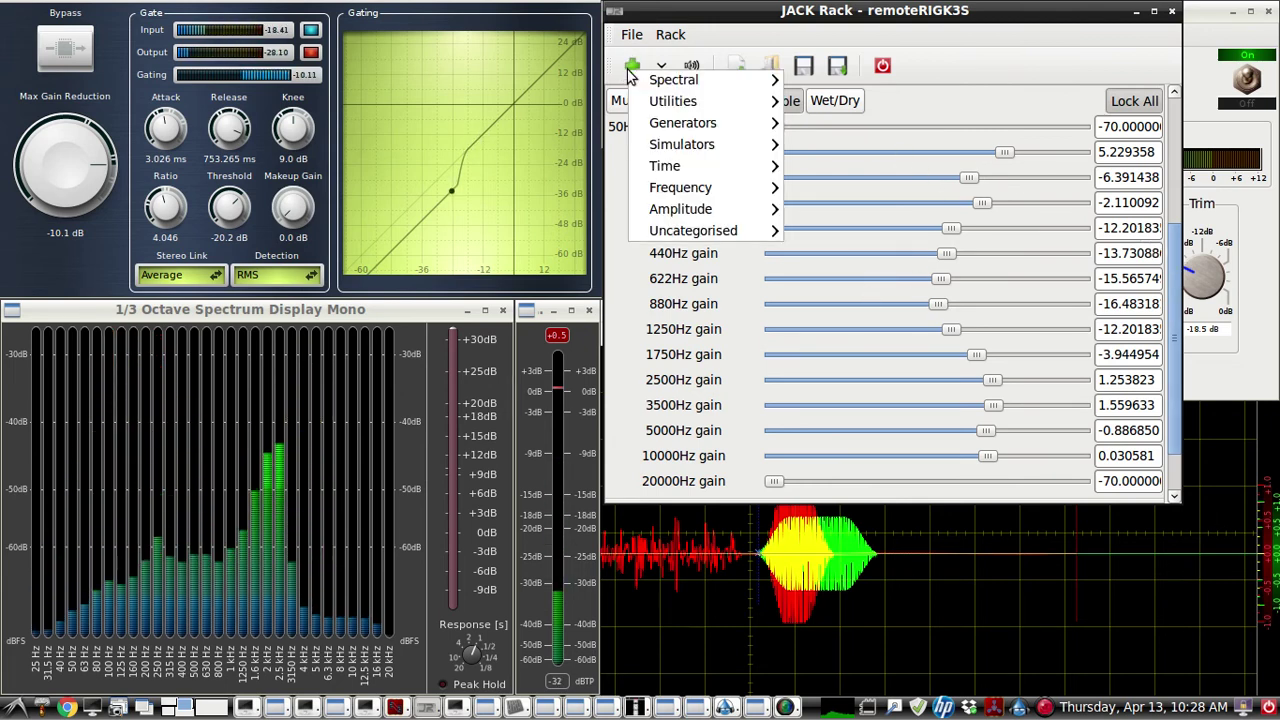
mouse_move(688, 87)
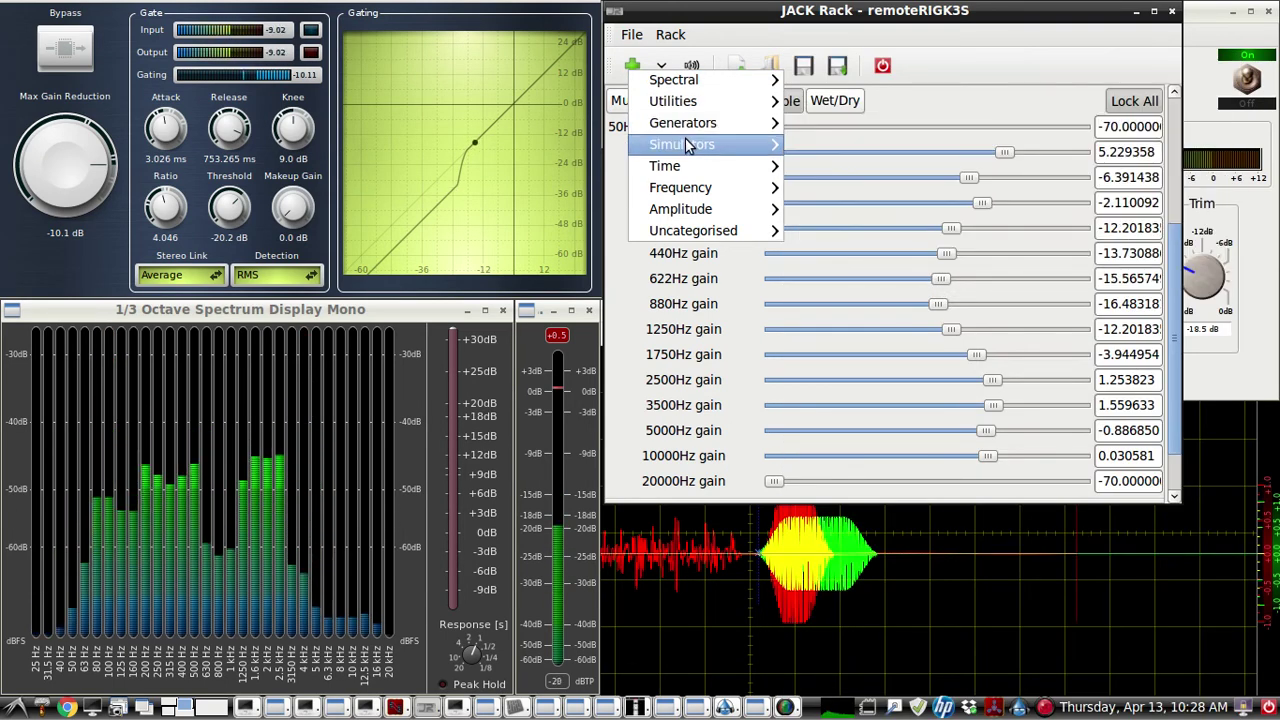
mouse_move(686, 166)
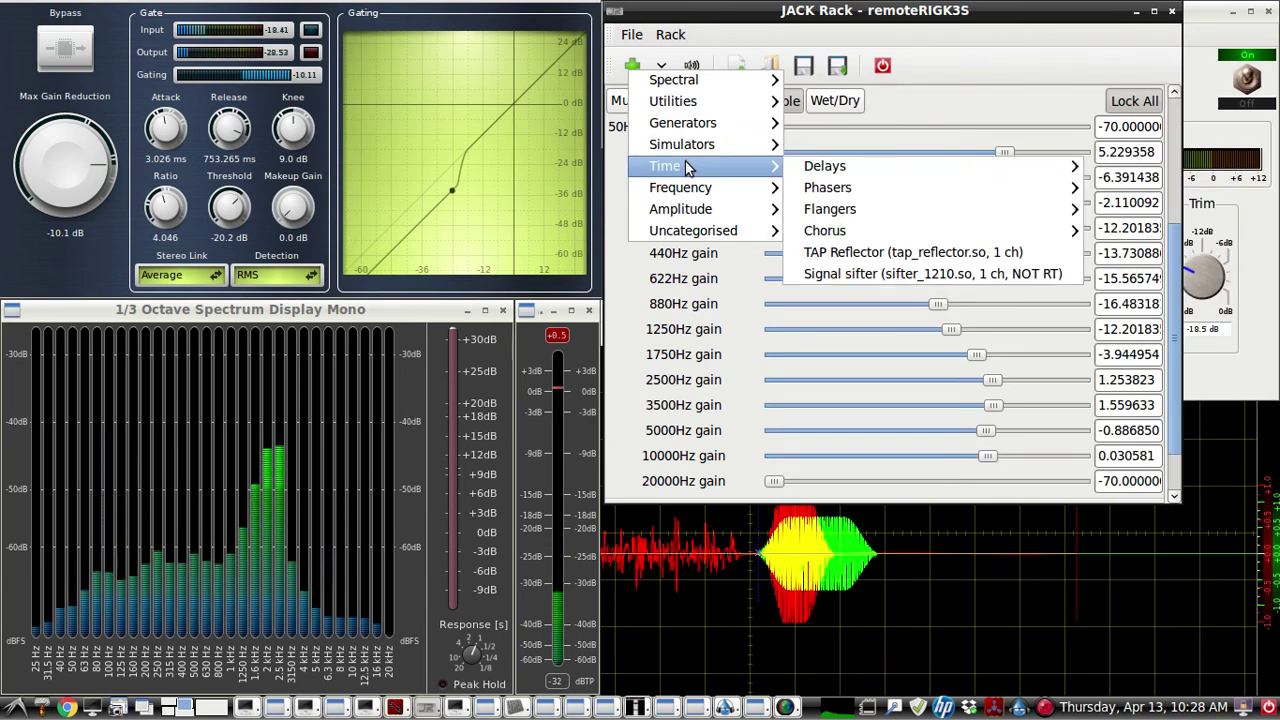
mouse_move(690, 208)
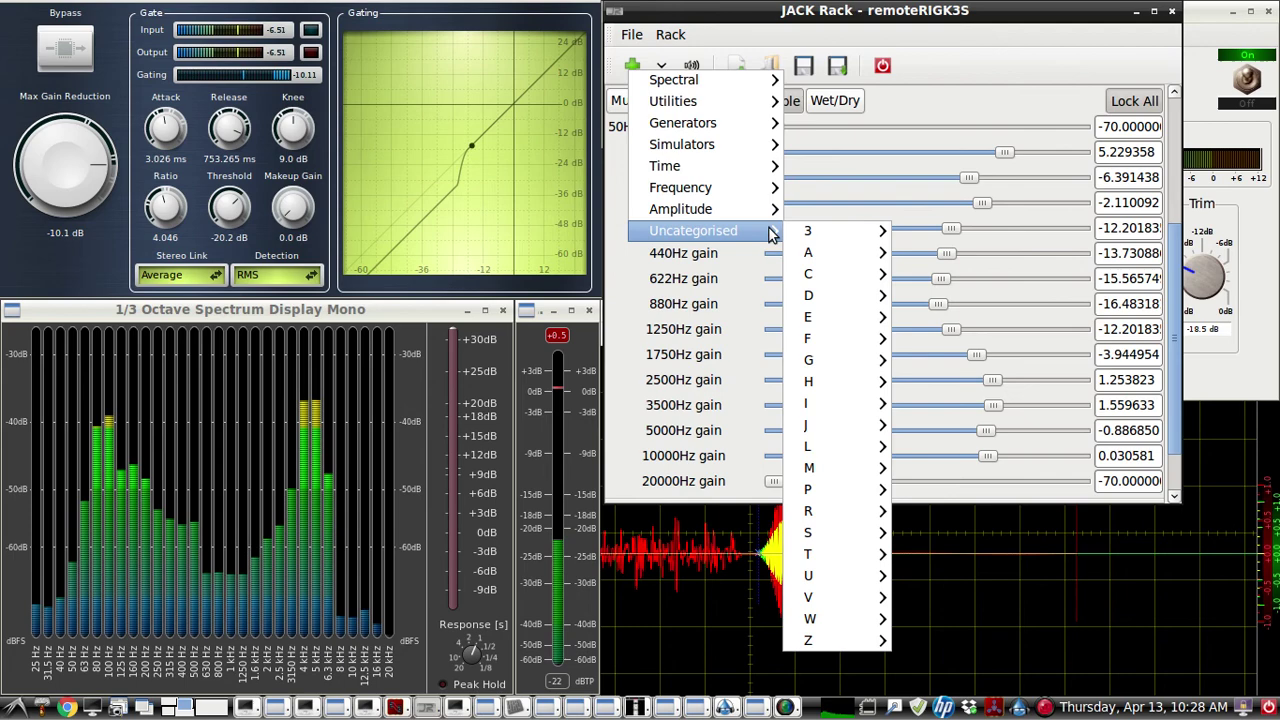
mouse_move(804, 283)
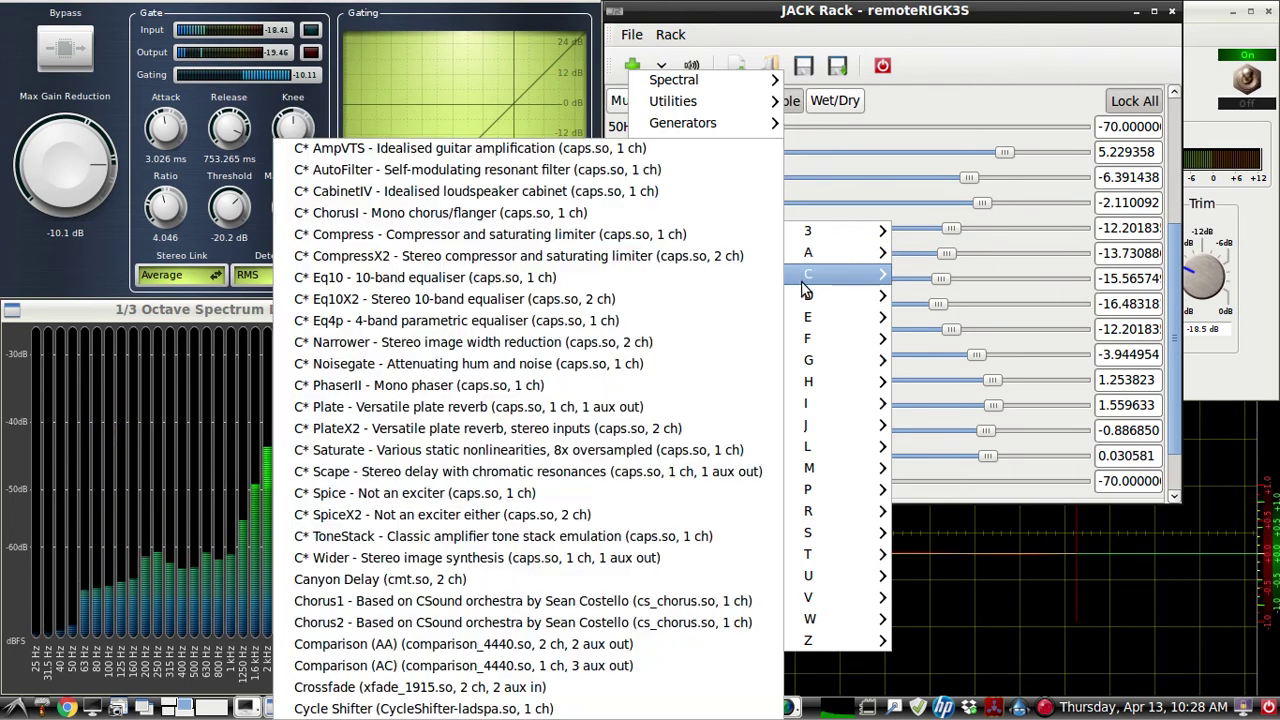
left_click(976, 41)
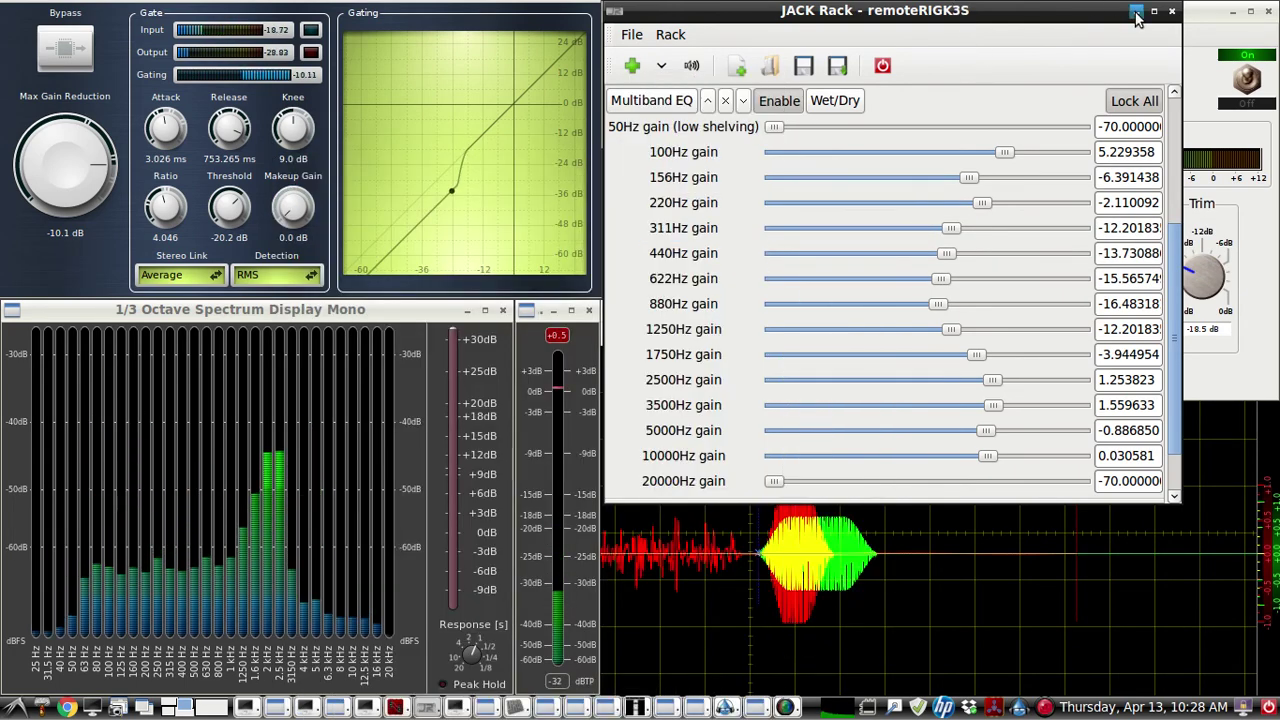
left_click(1137, 14)
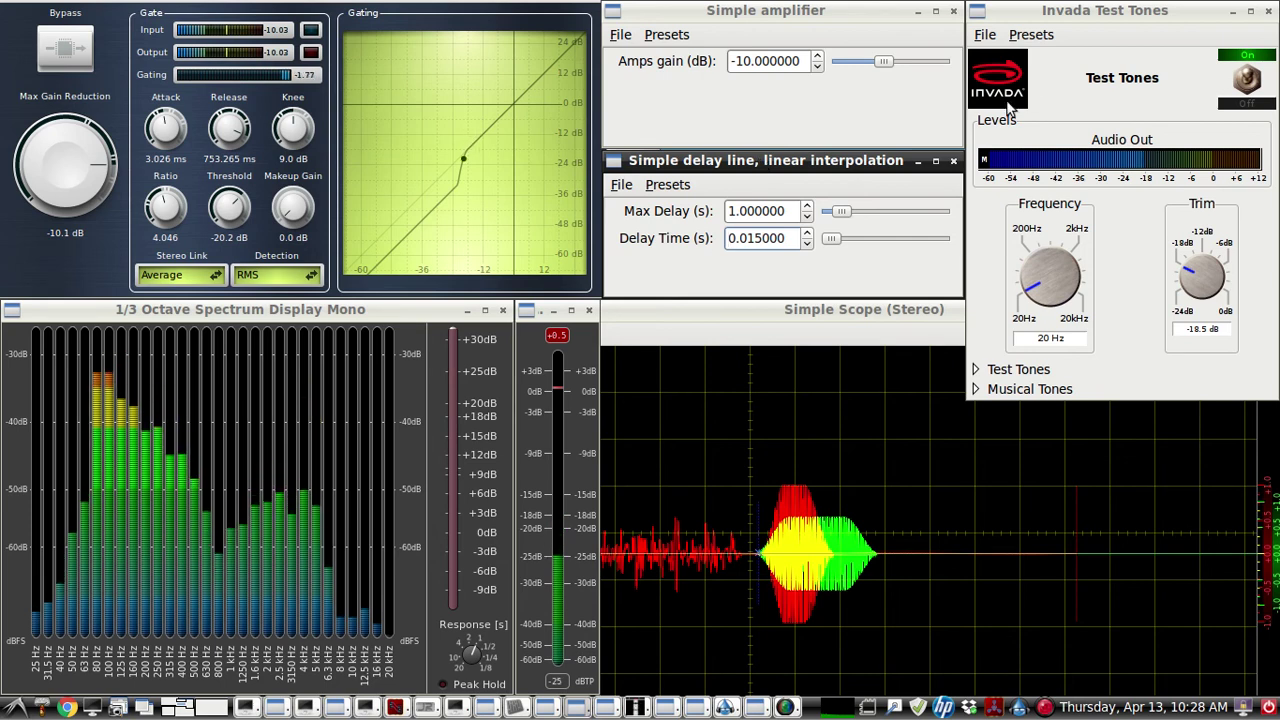
left_click(1088, 15)
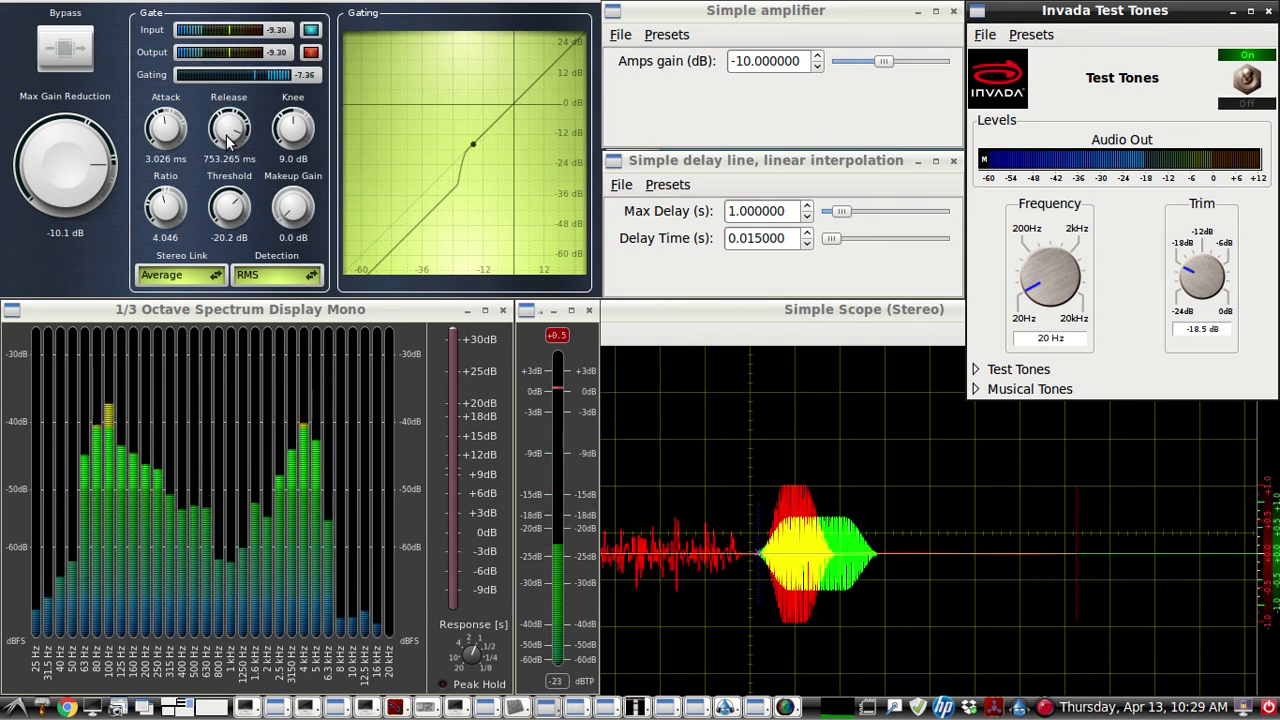
- Vary the Gate's release time to 2000 ms and 59.475 ms, and settle on 362.148 ms
left_click_drag(228, 140, 205, 45)
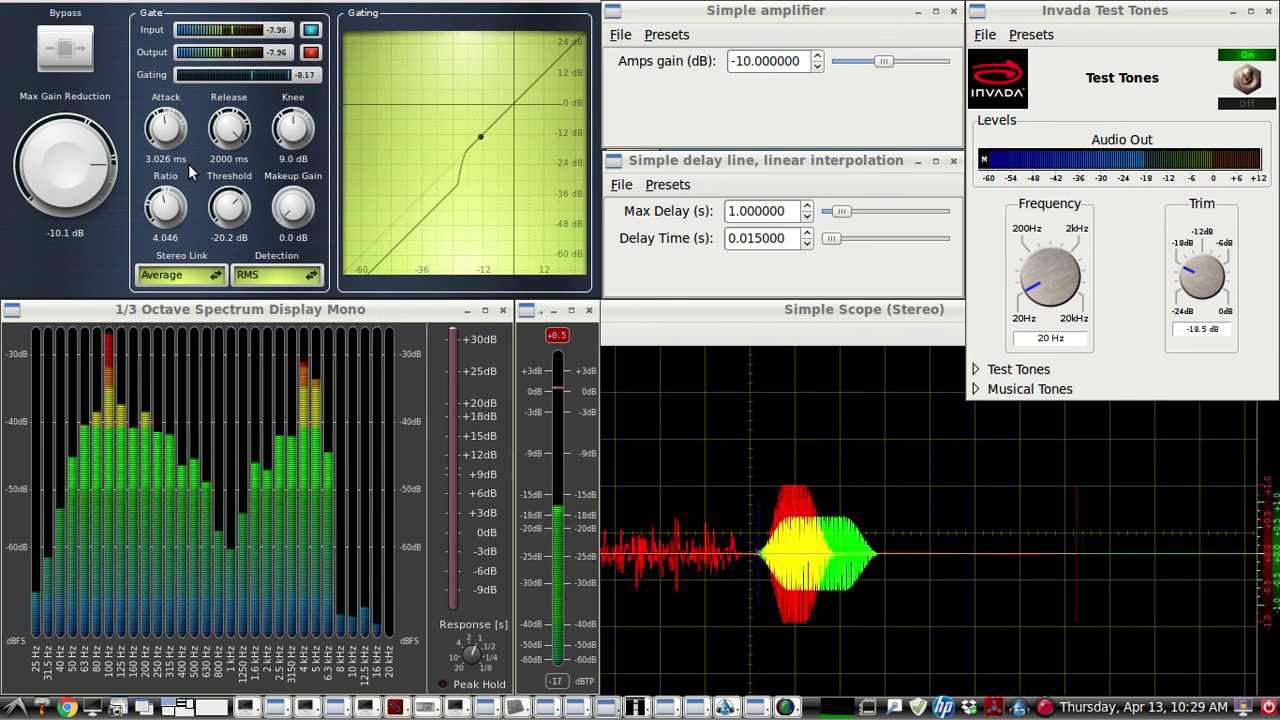
left_click_drag(228, 130, 258, 200)
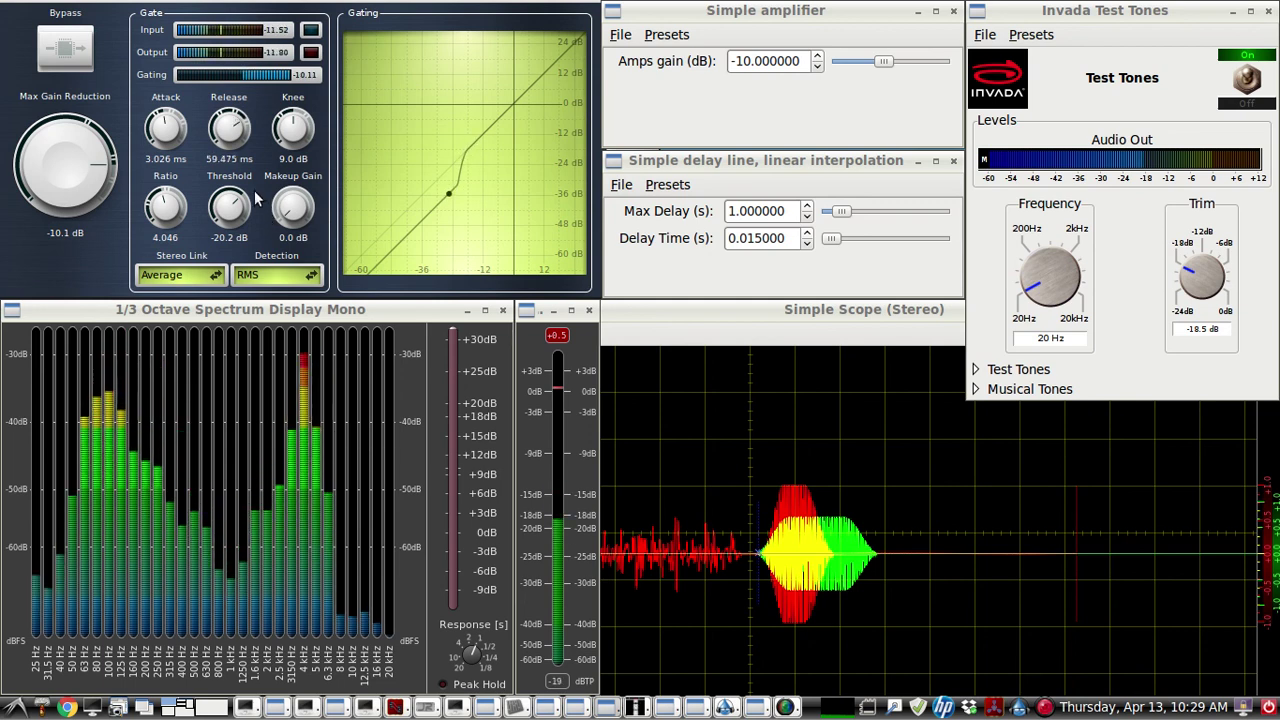
left_click_drag(255, 200, 241, 163)
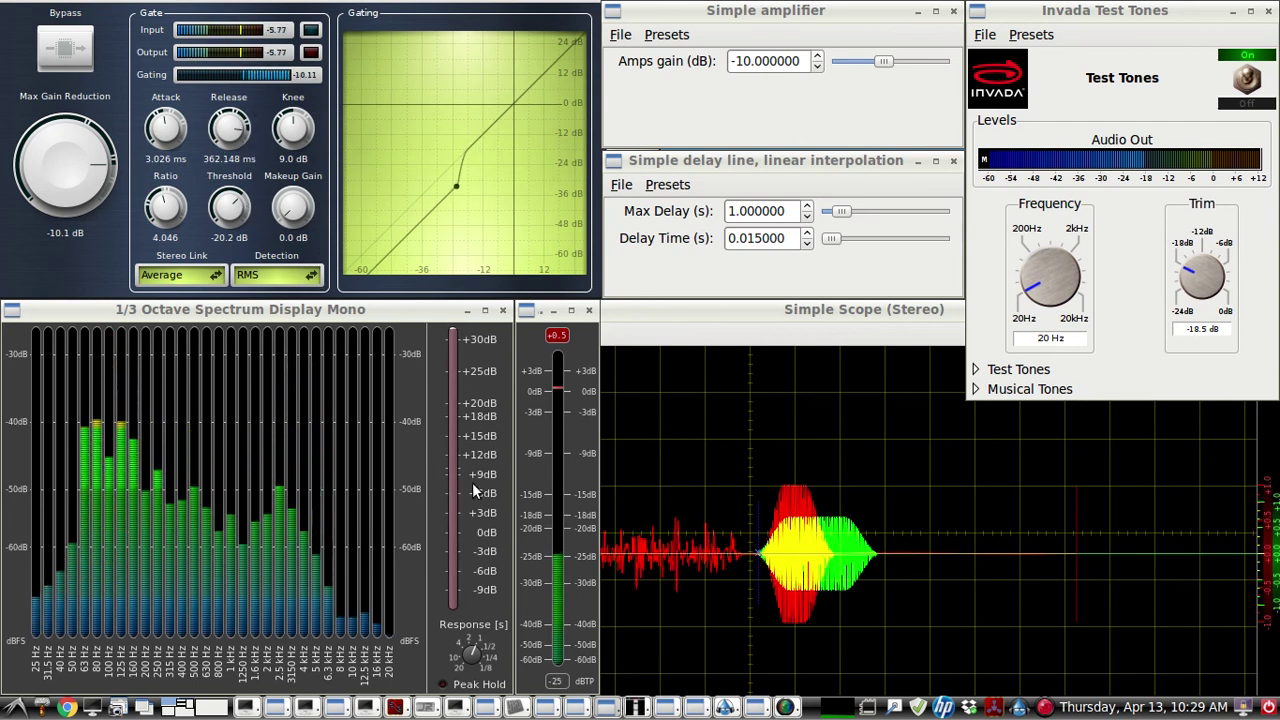
left_click(822, 708)
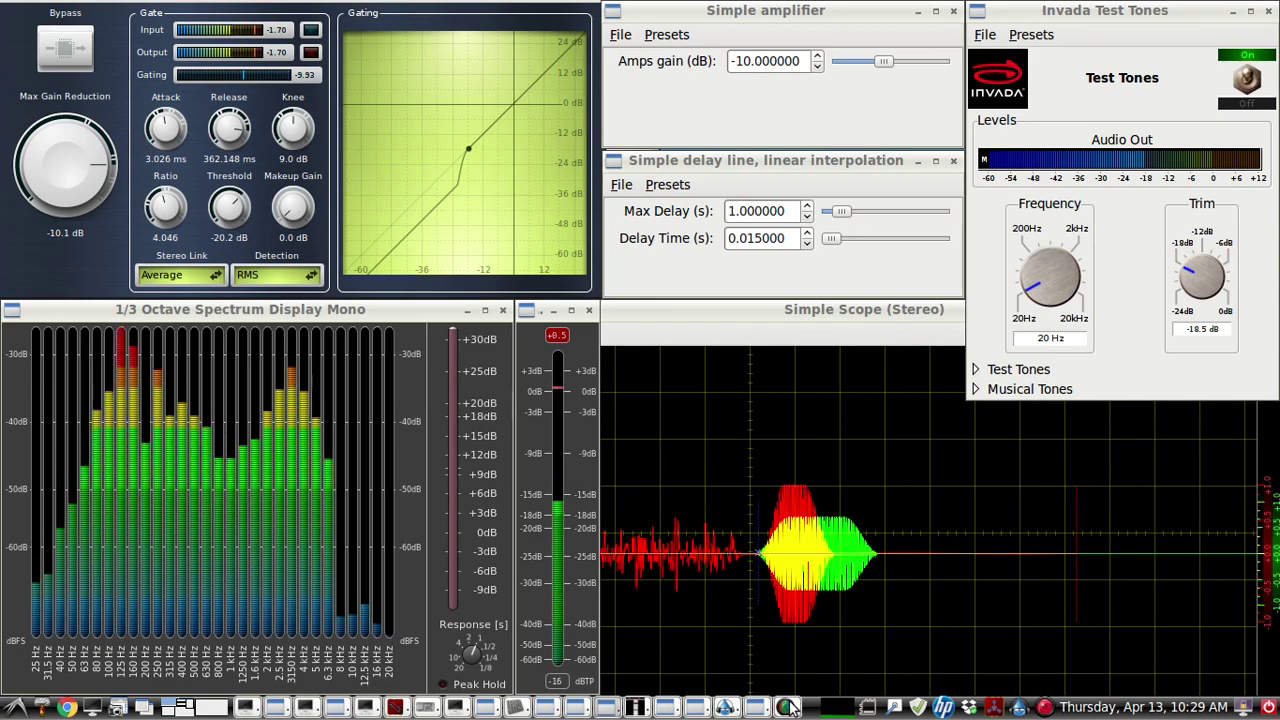